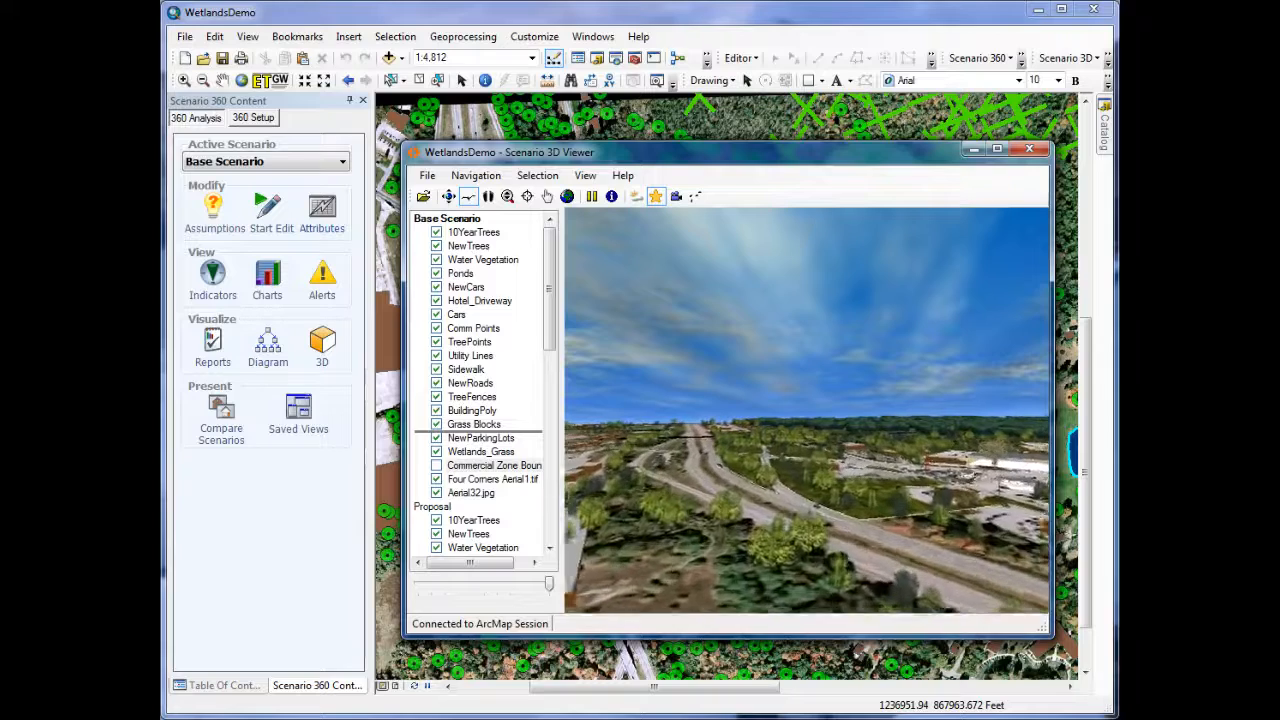
- Move the Commercial Zone Boundary layer up to just below Grass Blocks in the Base Scenario layer list
left_click_drag(504, 465, 506, 429)
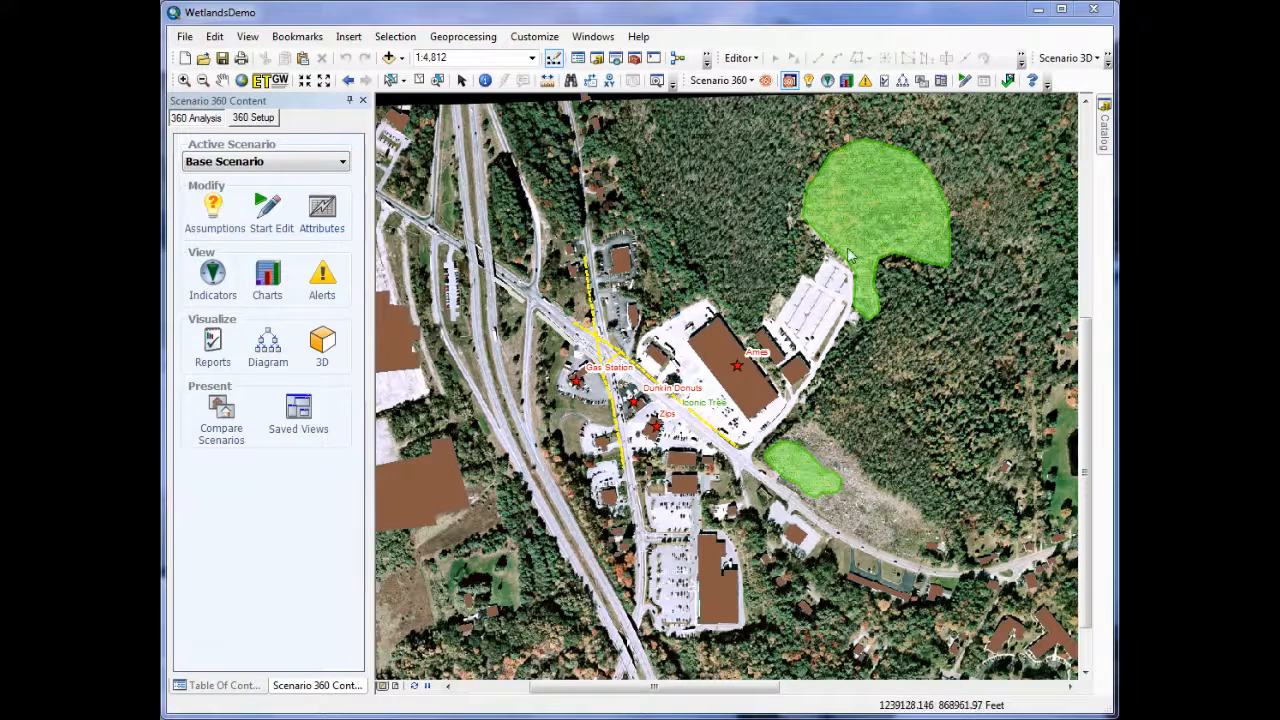
- Load the saved view Proposal and move the Scenario 360 Content window clear of the development site on the map
left_click(941, 84)
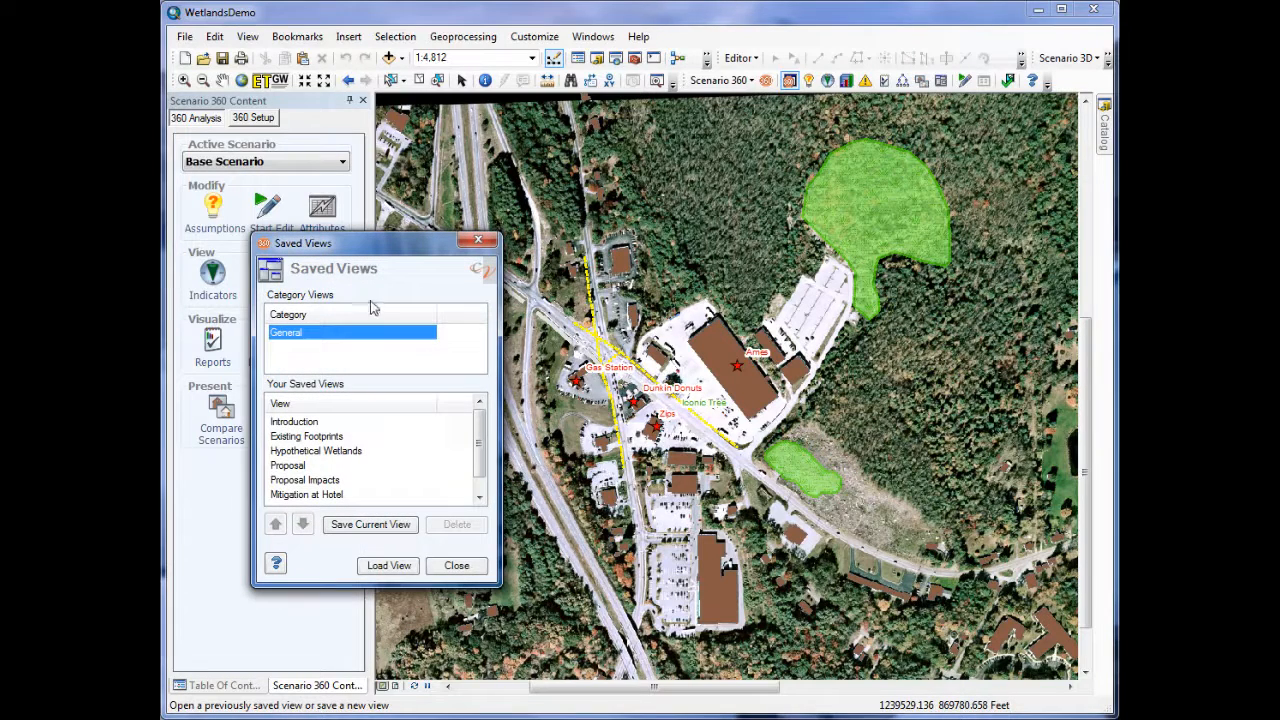
left_click(300, 465)
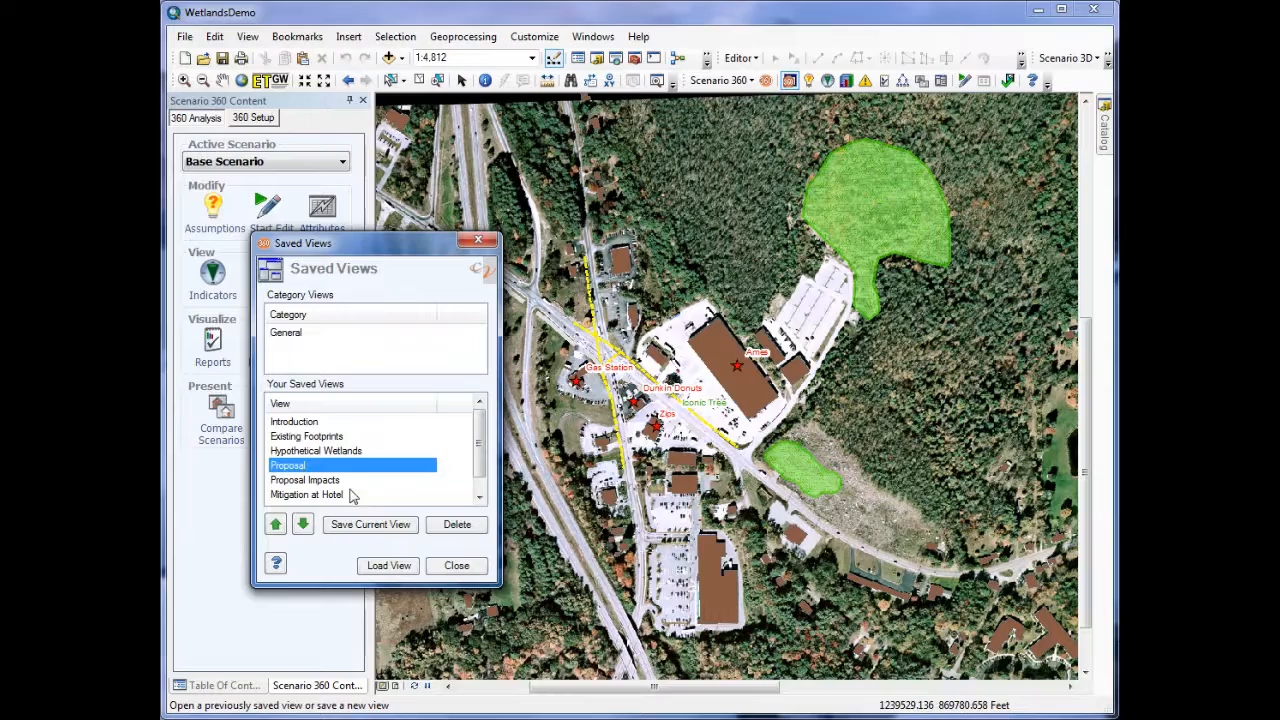
left_click(386, 563)
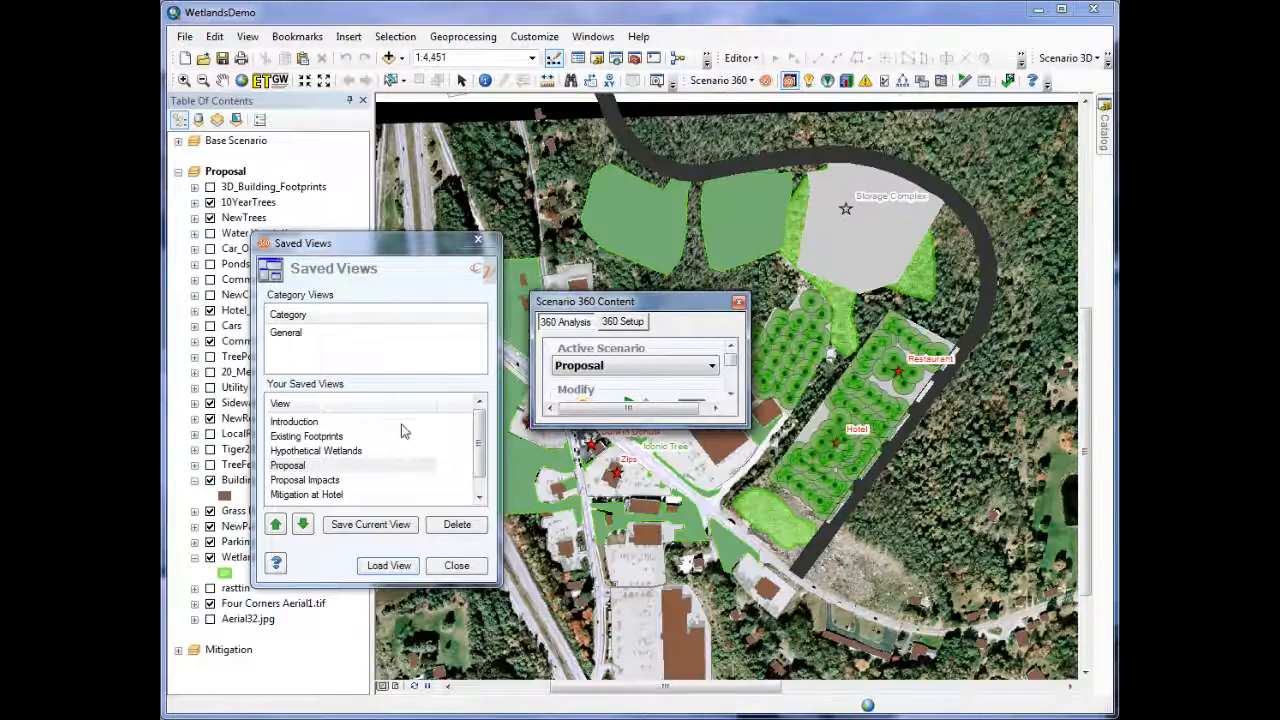
left_click(456, 565)
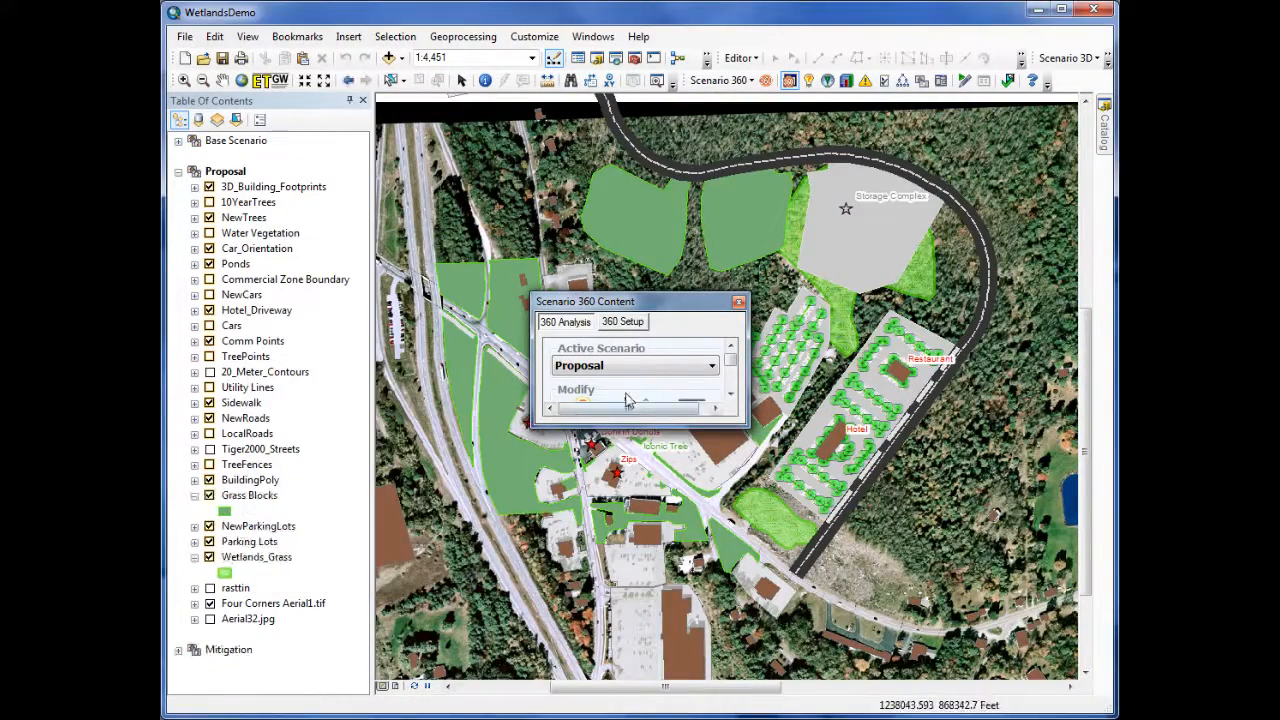
left_click_drag(654, 311, 948, 535)
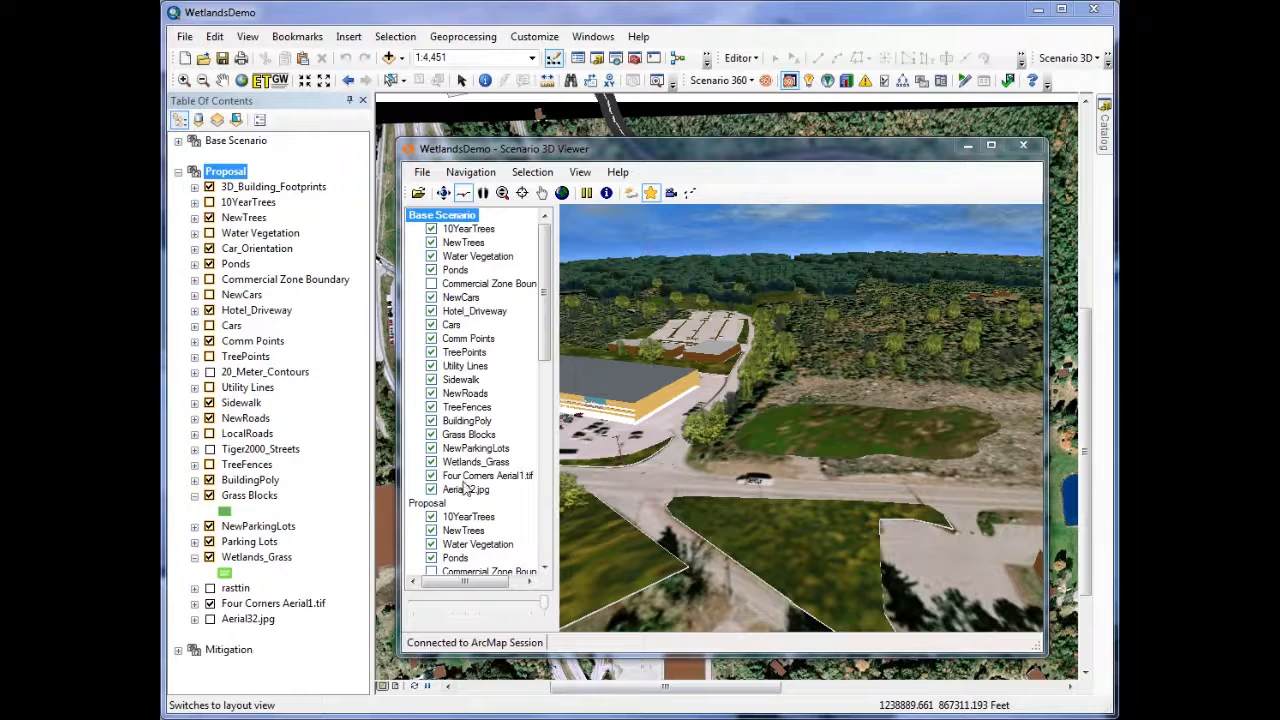
- Switch the 3D scene from the Base Scenario to the Proposal scenario and look over the proposed development
right_click(430, 503)
left_click(468, 520)
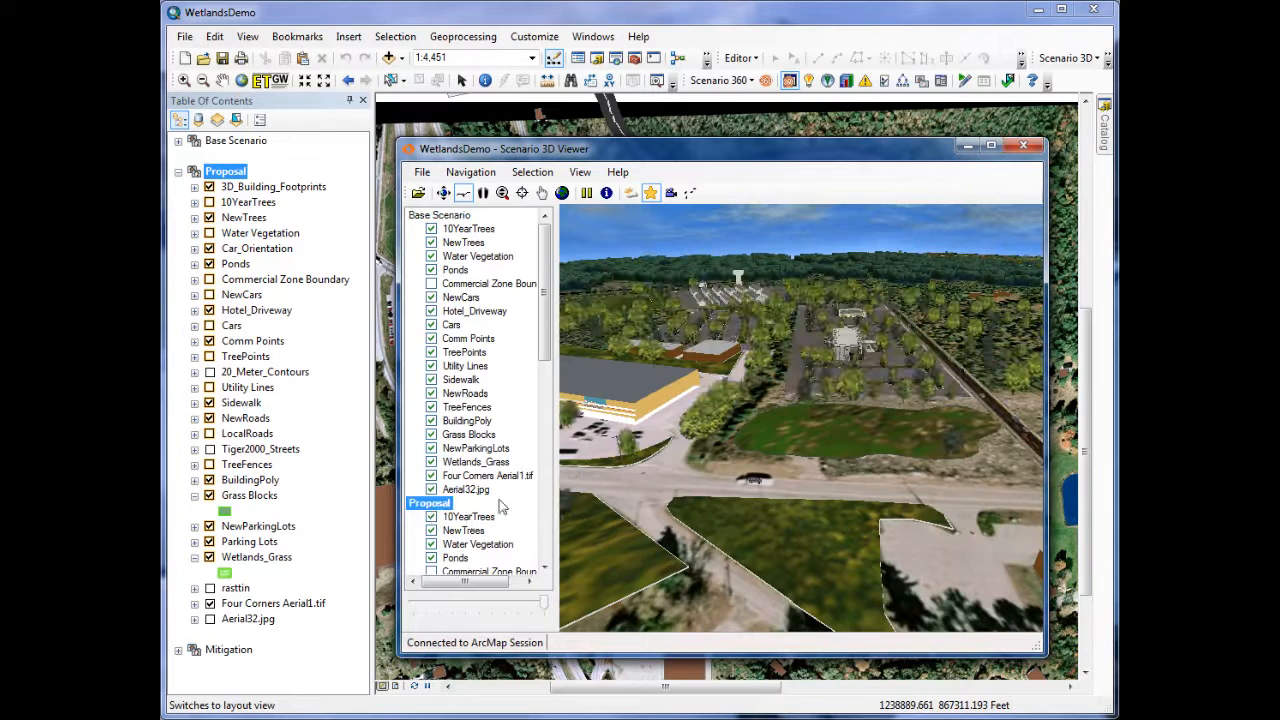
left_click_drag(940, 416, 946, 413)
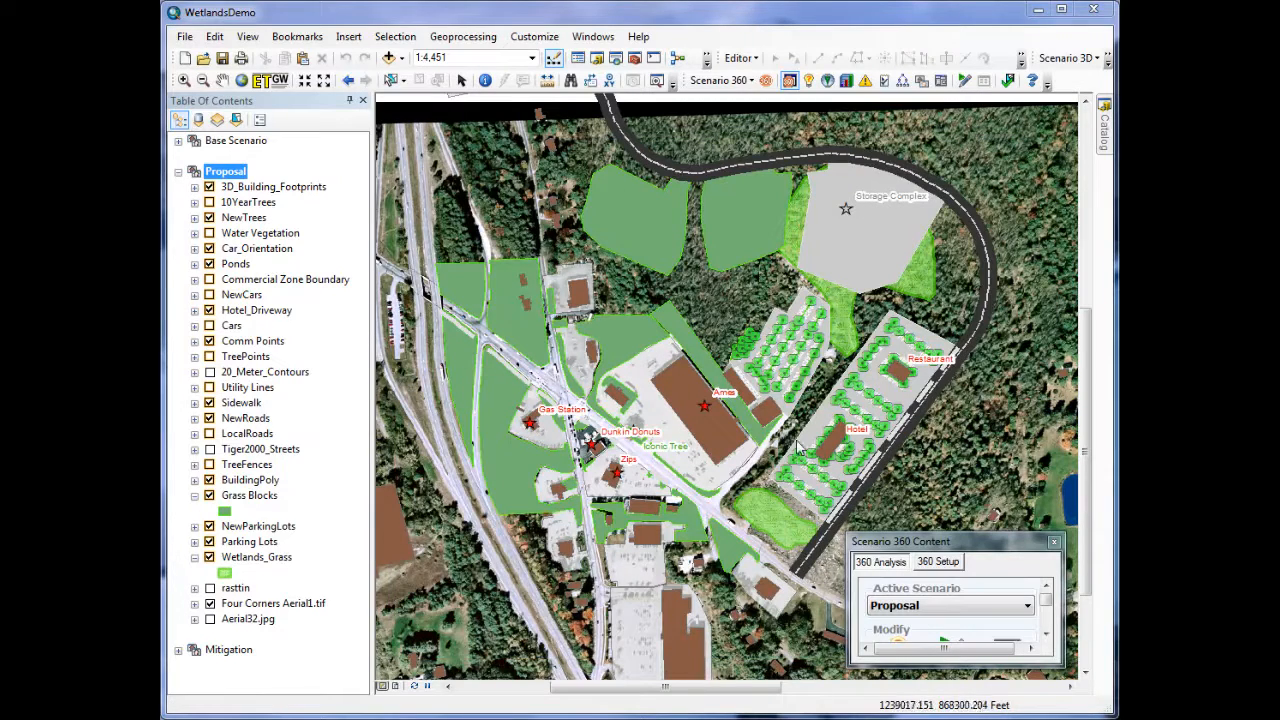
- Load the saved view Proposal Impacts and make its Charts window taller
left_click(940, 86)
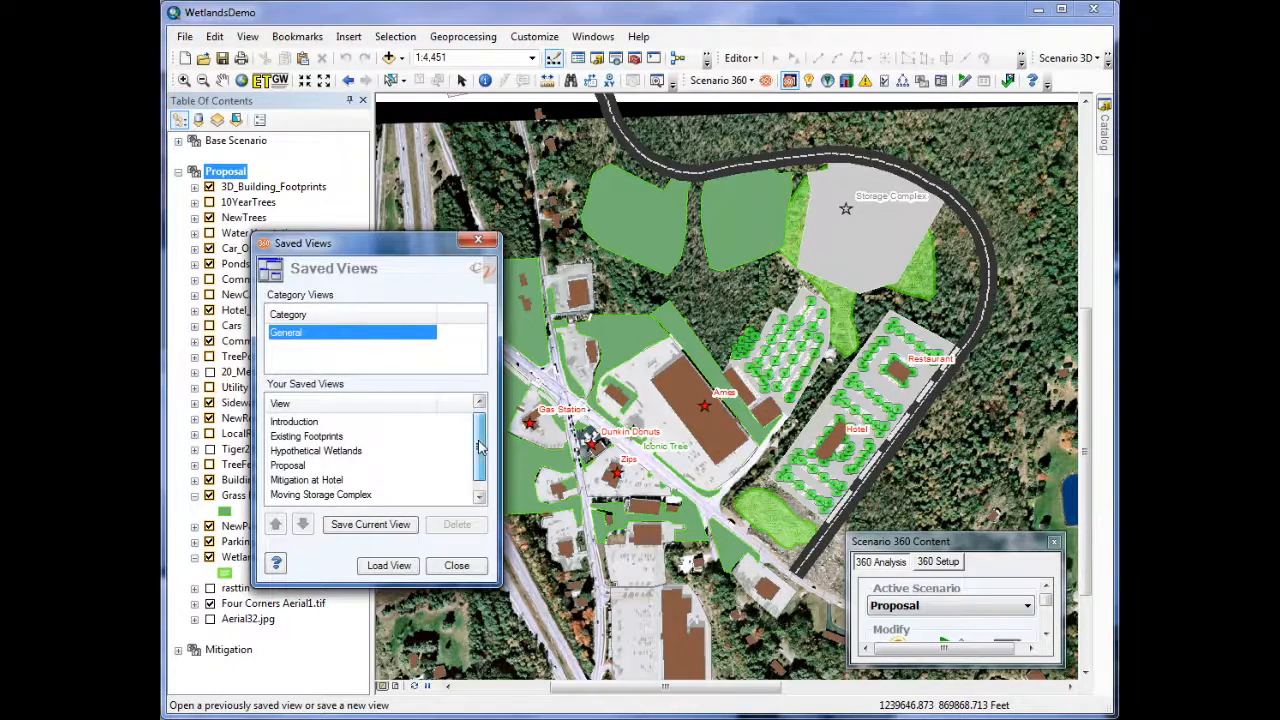
left_click(479, 497)
double_click(338, 494)
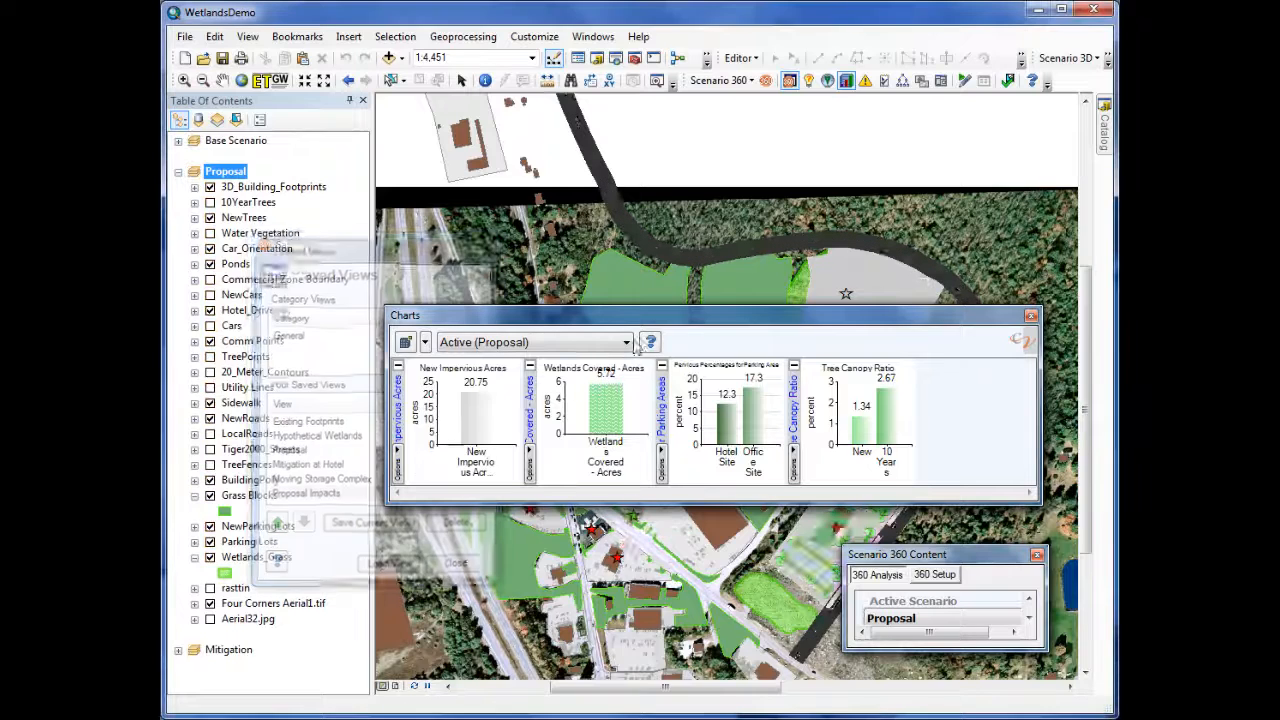
left_click_drag(683, 322, 689, 305)
left_click_drag(693, 486, 694, 510)
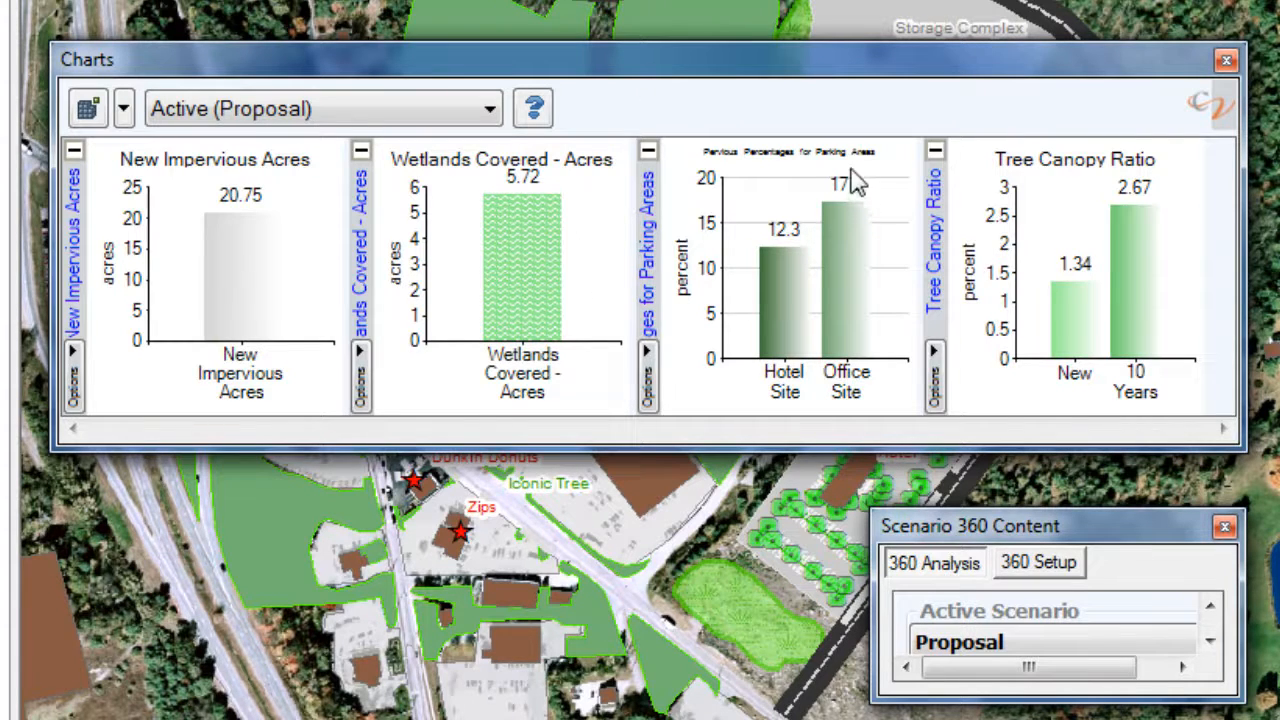
- Open the Pervious Percentages for Parking Areas chart in its own window, inspect the Hotel Site bar, and minimize the window
right_click(824, 191)
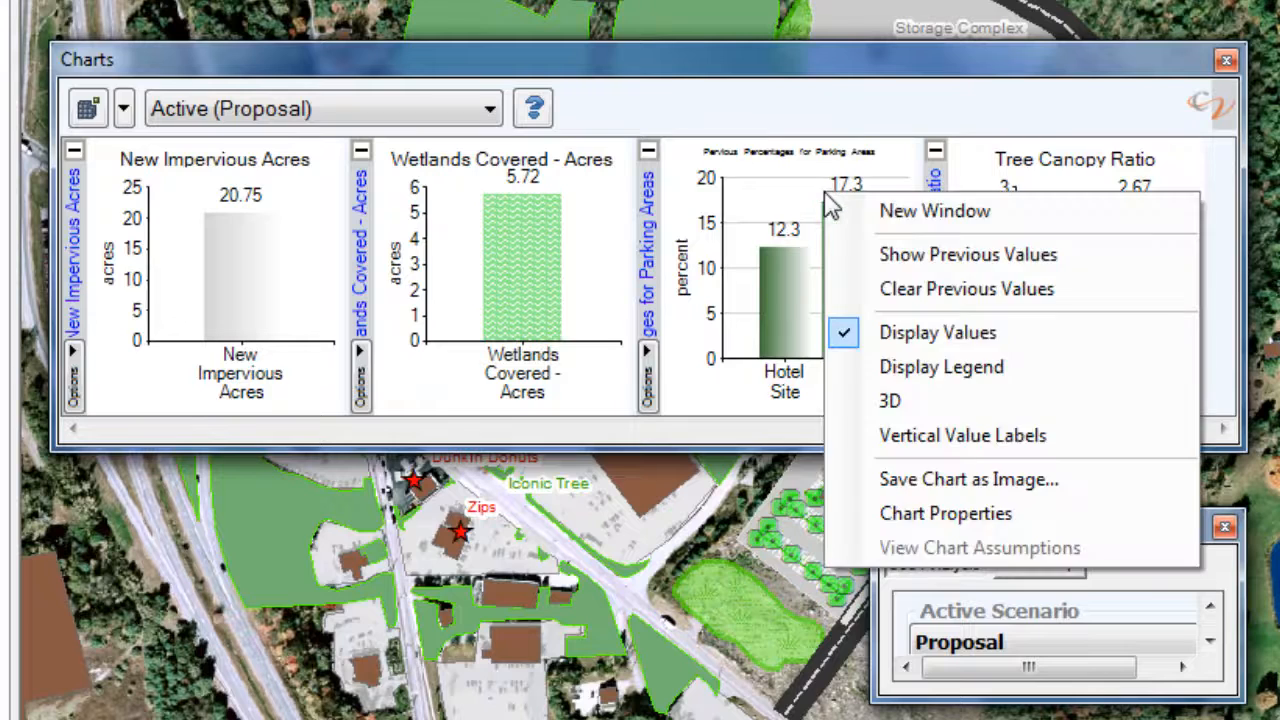
left_click(897, 211)
left_click_drag(49, 50, 497, 80)
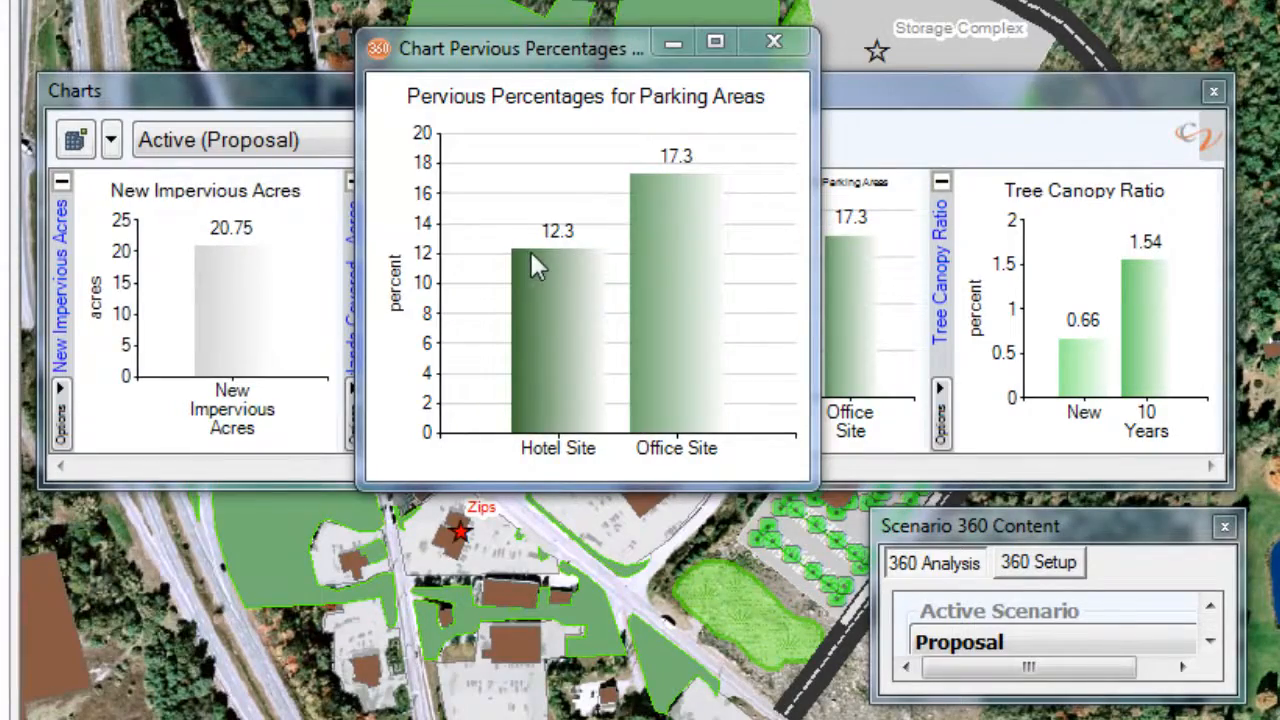
mouse_move(531, 253)
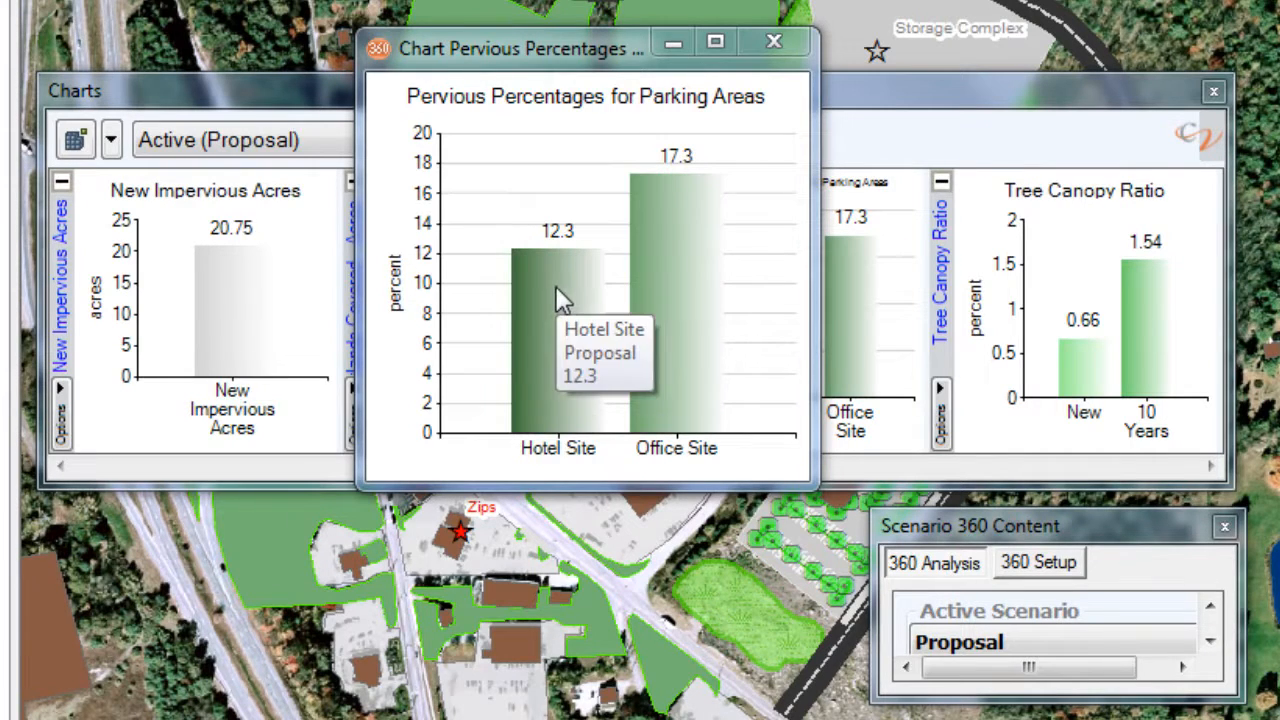
left_click(662, 46)
- Open the Tree Canopy Ratio chart in its own window and inspect the New and 10 Years bars
right_click(1103, 262)
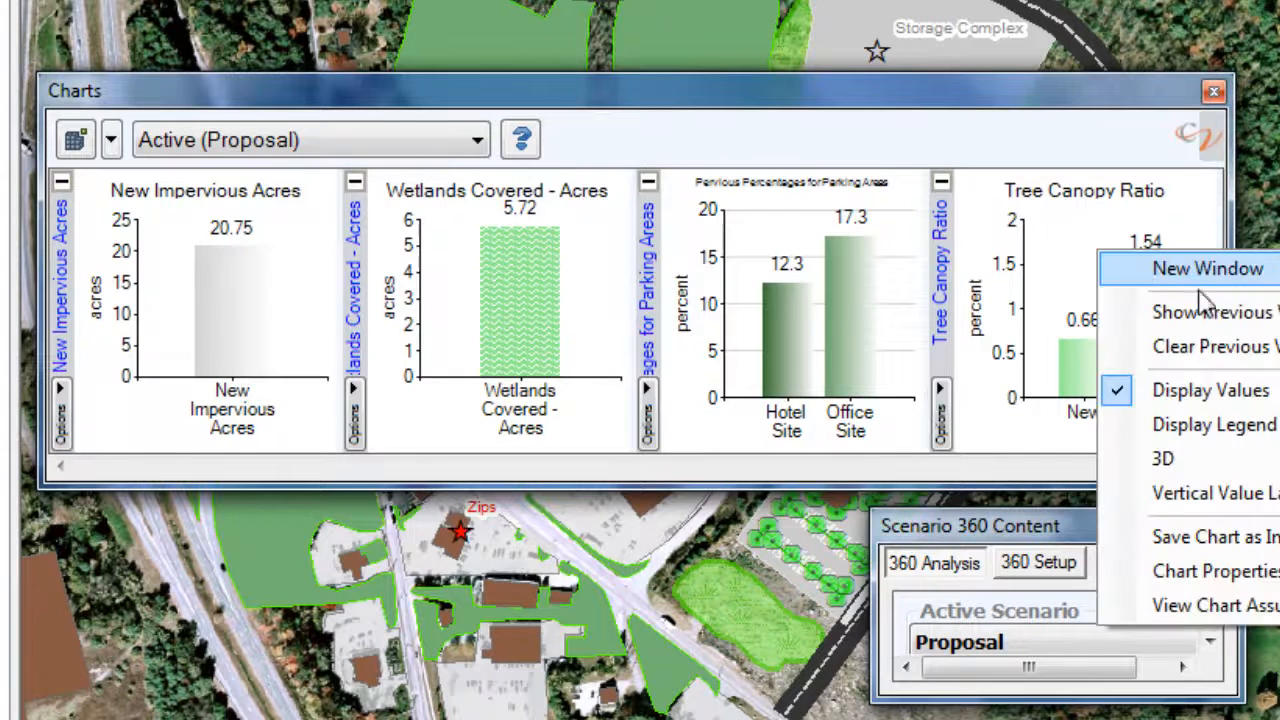
left_click(1215, 276)
left_click_drag(42, 58, 550, 100)
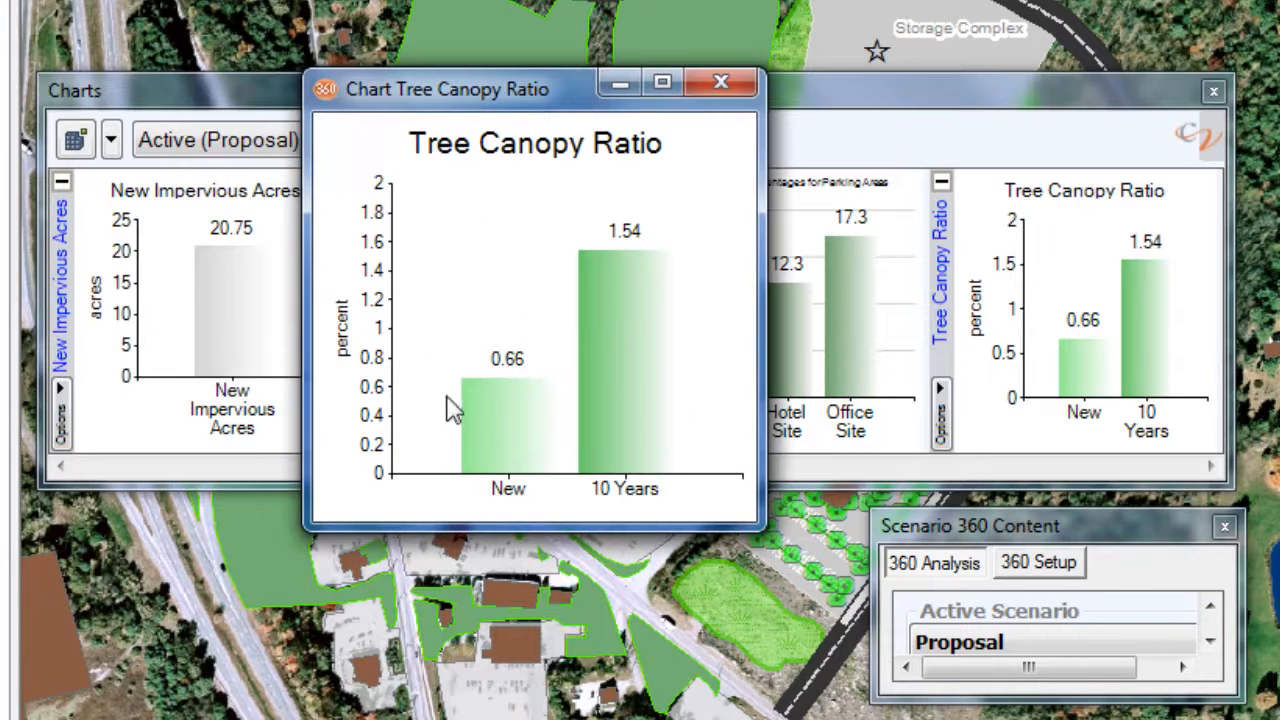
mouse_move(518, 399)
mouse_move(628, 258)
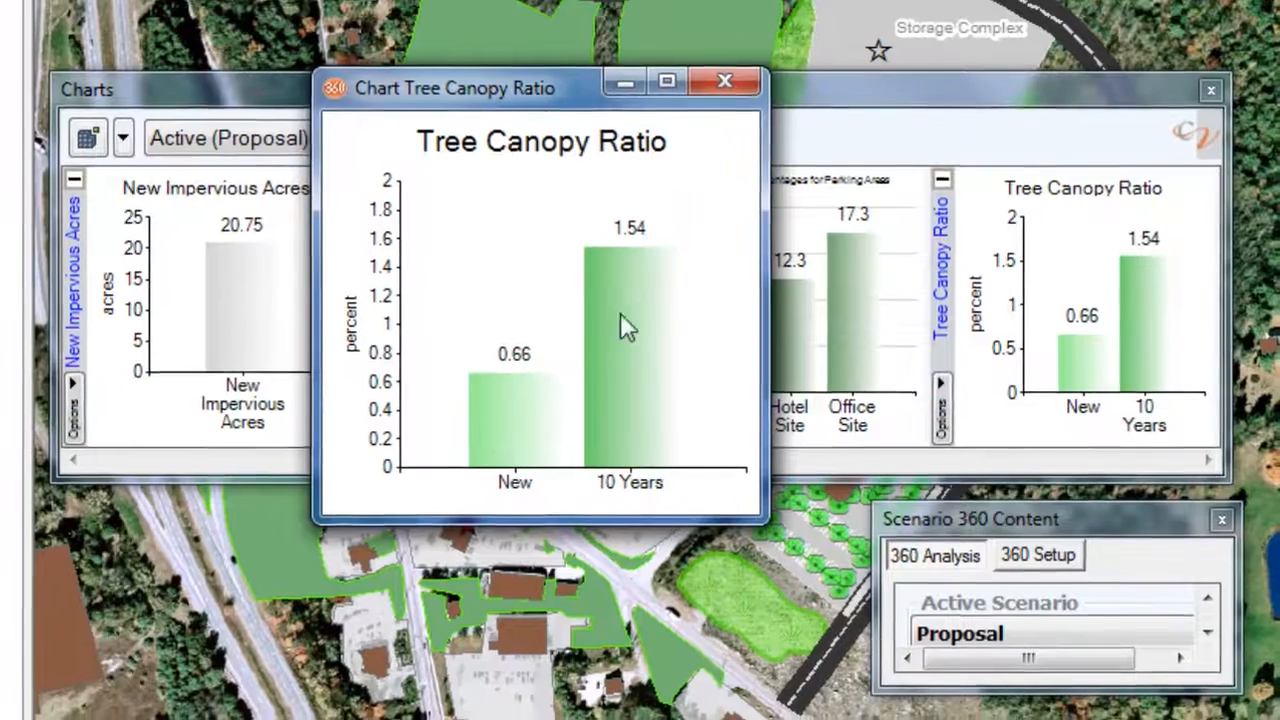
- In the Tree Canopy Ratio chart's assumptions, apply 65 sq ft for New Tree Canopy and 130 sq ft for 10 Year Tree Canopy, and compare the bars
right_click(630, 329)
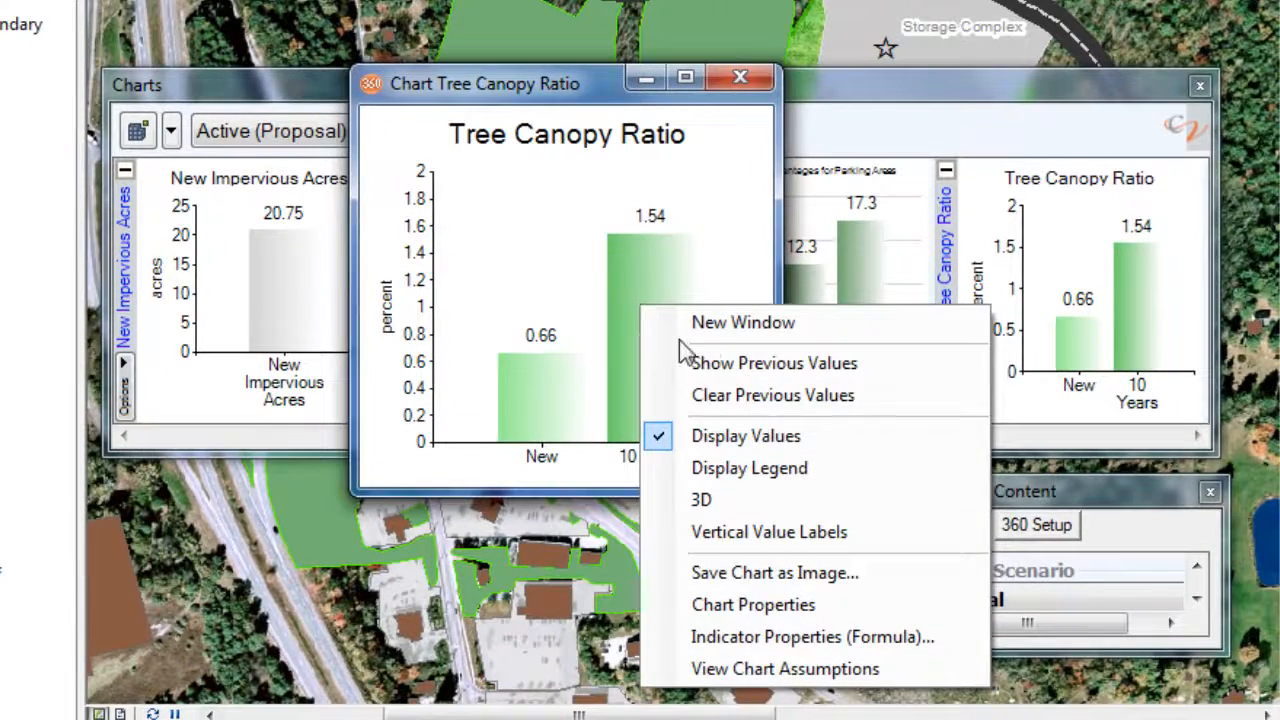
left_click(849, 665)
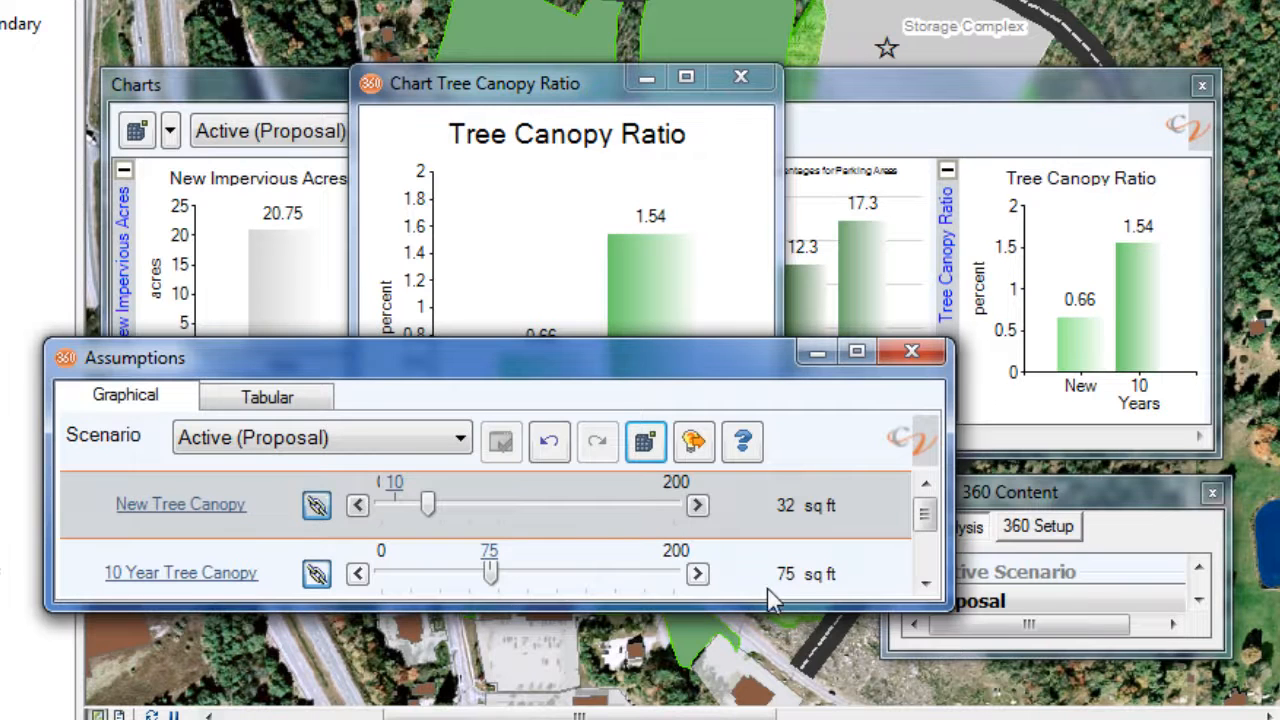
left_click_drag(676, 607, 676, 629)
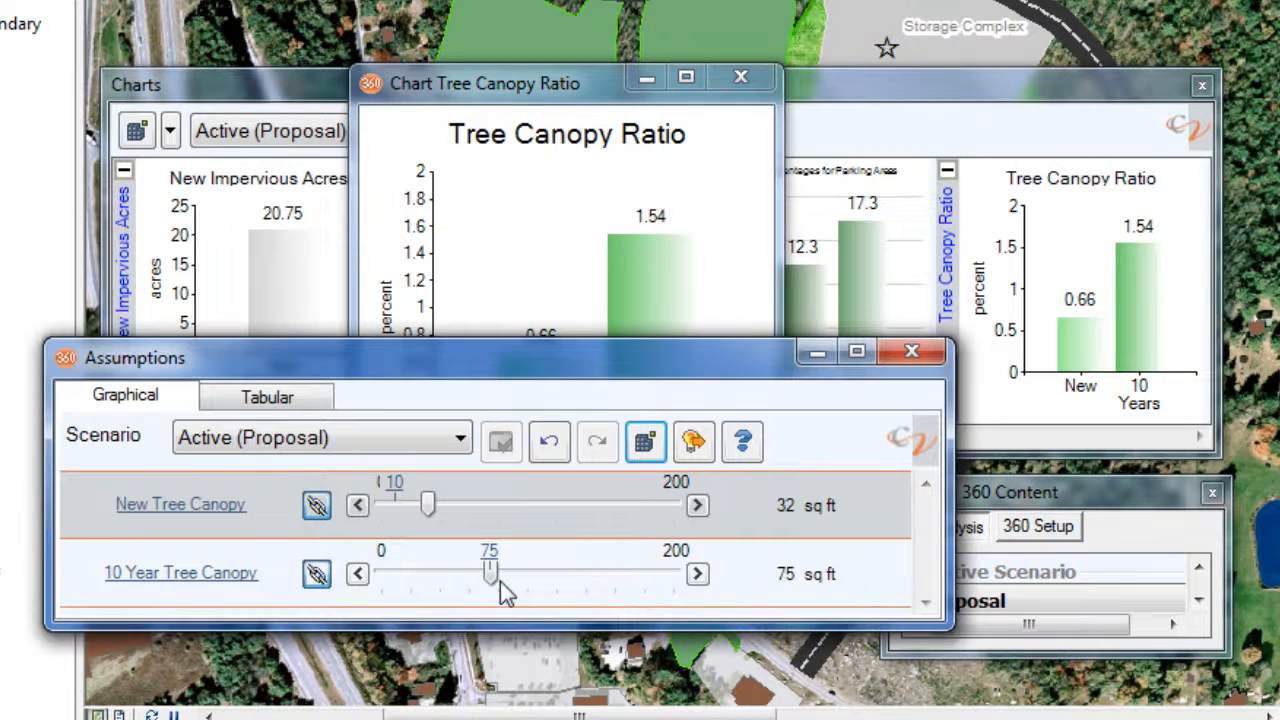
left_click_drag(430, 514, 477, 520)
left_click(502, 445)
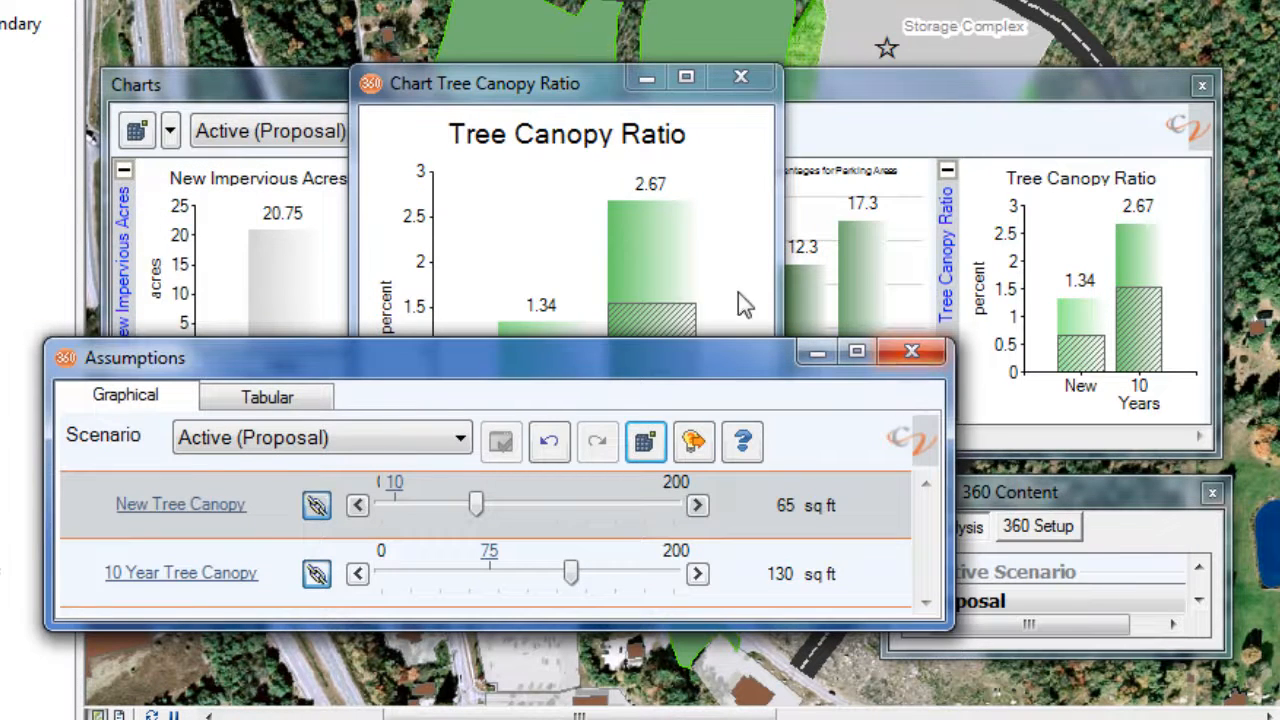
left_click_drag(698, 350, 688, 493)
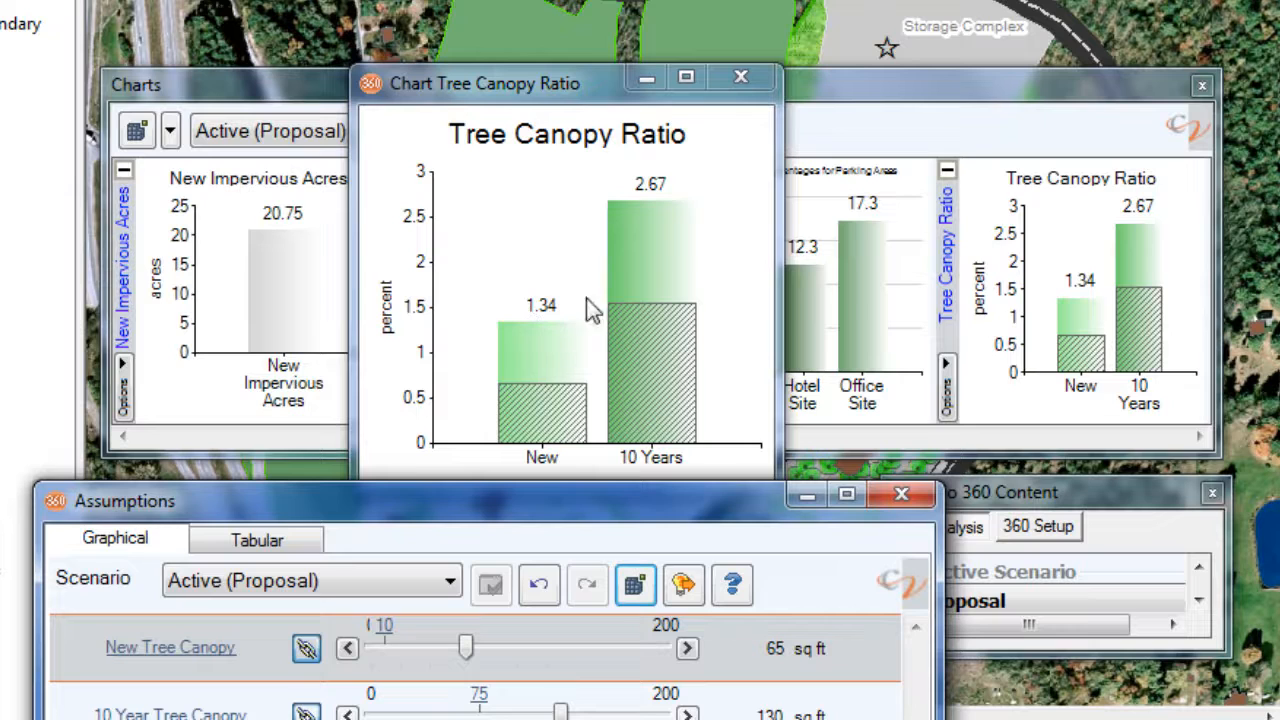
mouse_move(649, 204)
- Enlarge the Scenario 360 Content window and open the analysis's indicator list from the setup workflow
left_click(1117, 505)
left_click_drag(1080, 478, 1061, 50)
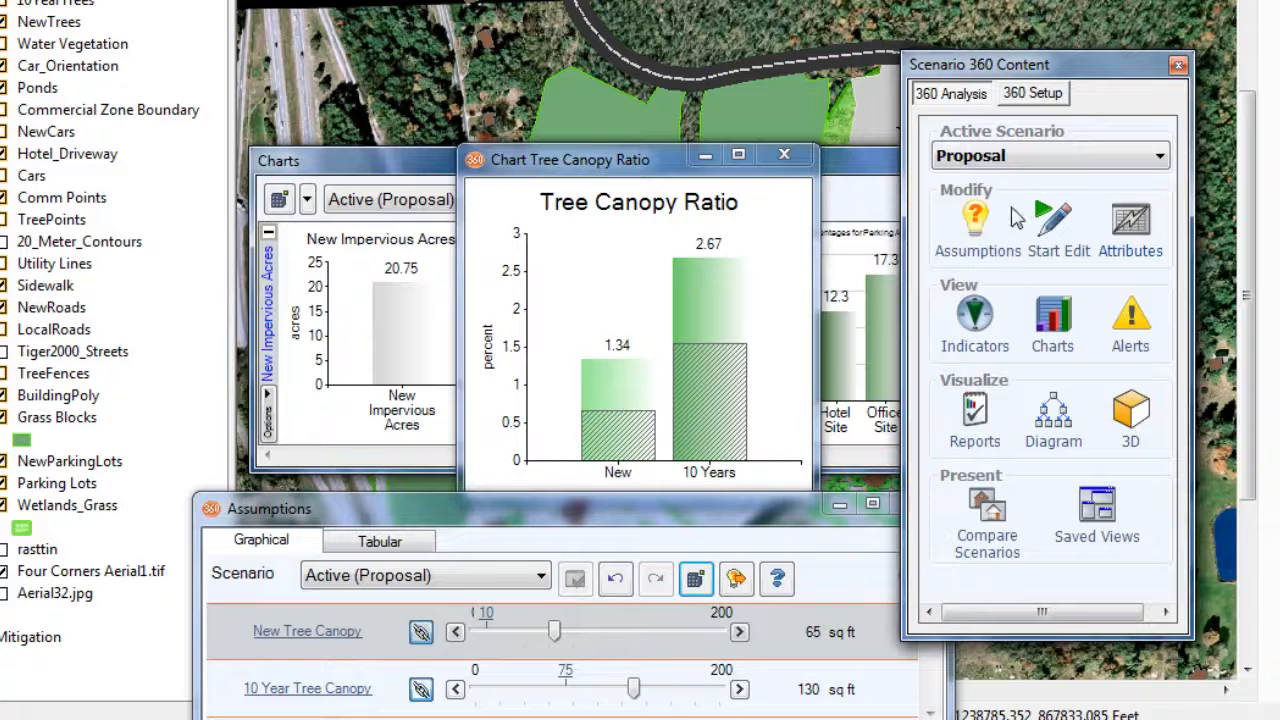
left_click(1032, 96)
left_click(960, 129)
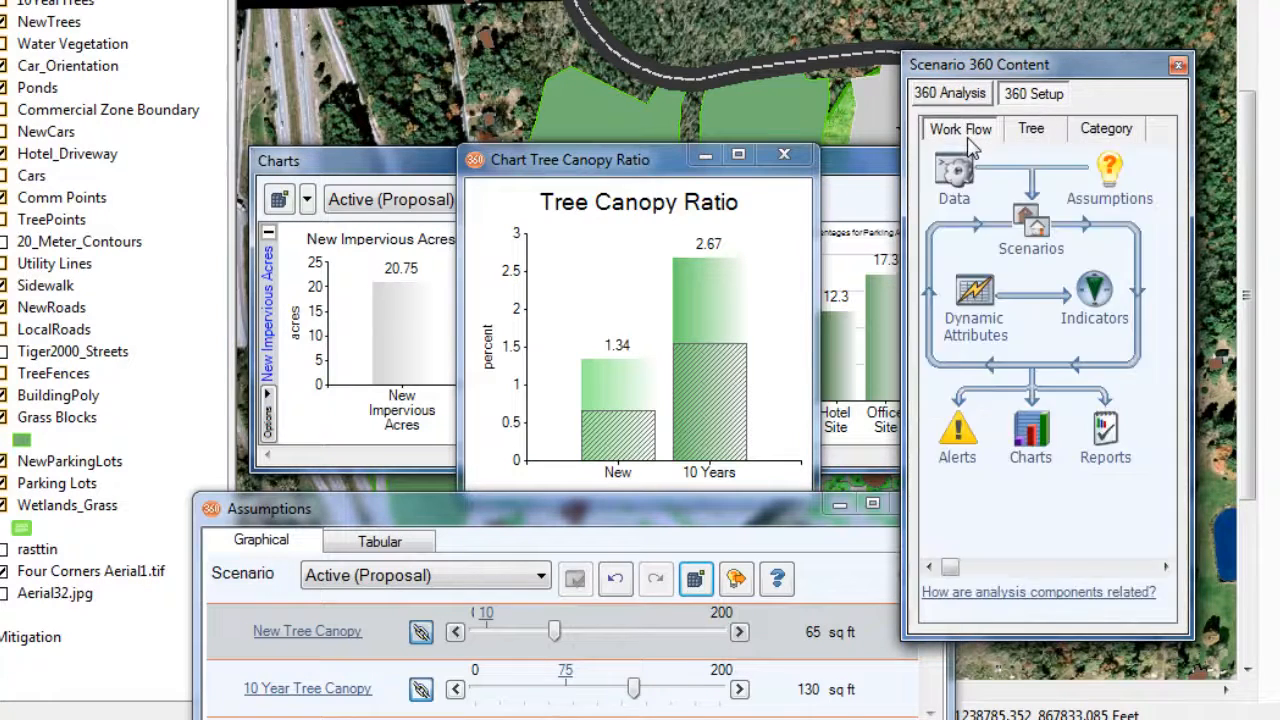
left_click(1107, 303)
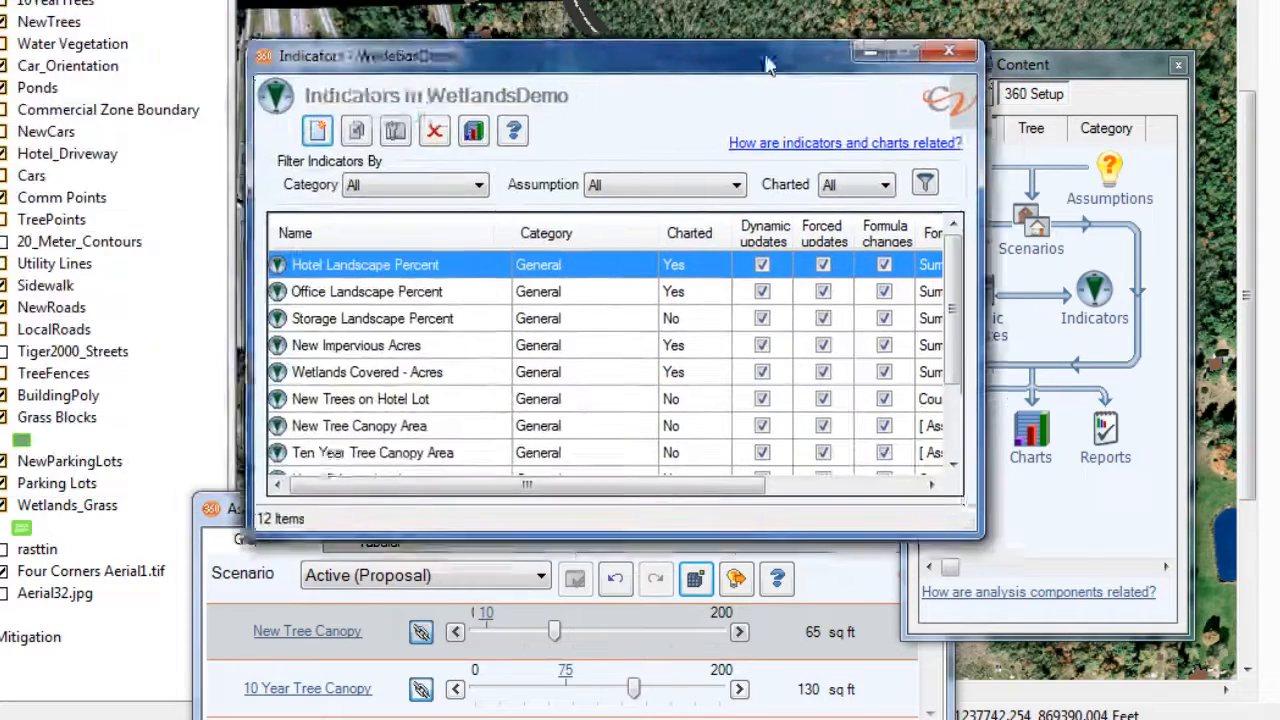
left_click_drag(765, 58, 788, 95)
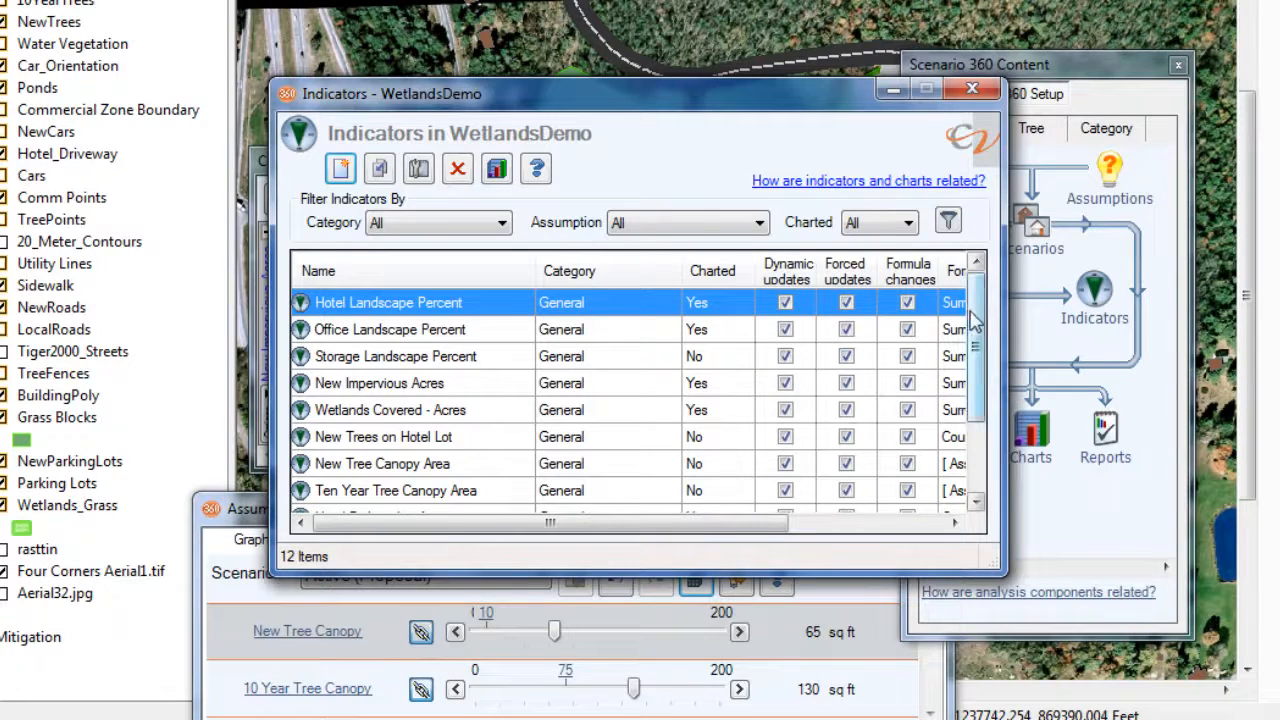
- Open the formula of the Tree Canopy Ratio - 10 Years indicator in the formula editor
left_click_drag(985, 331, 980, 420)
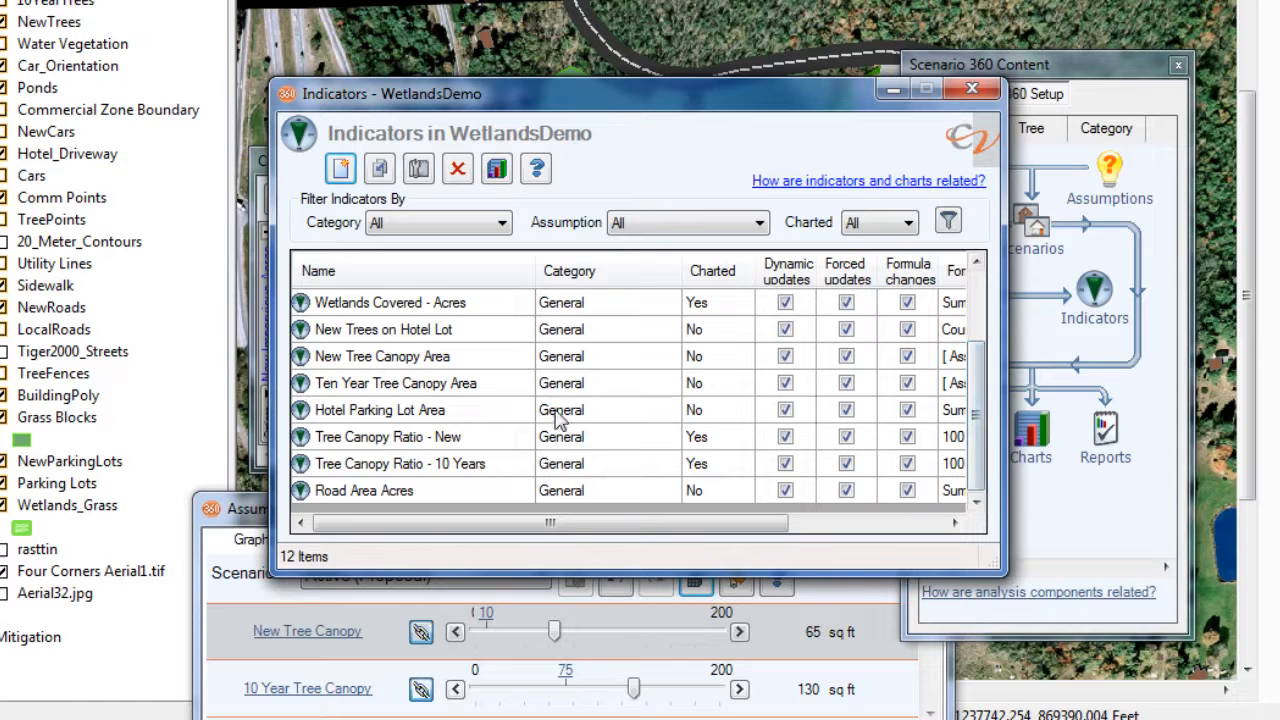
double_click(415, 470)
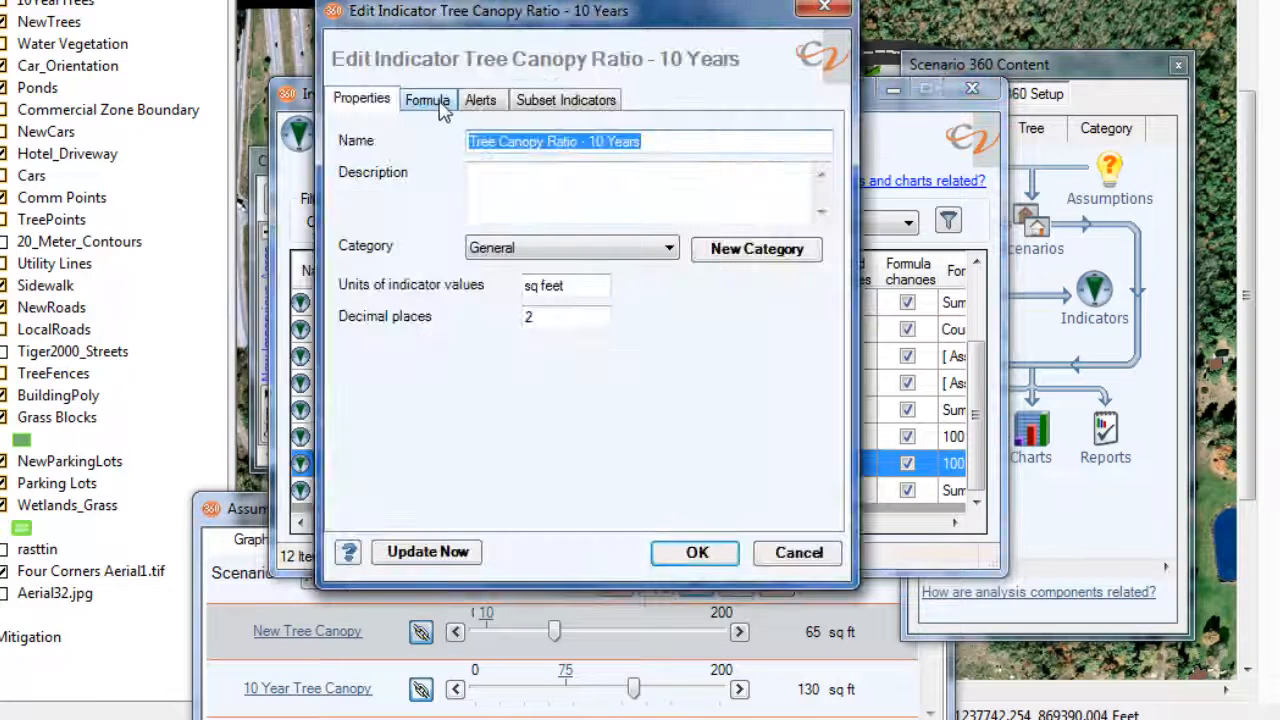
left_click(437, 104)
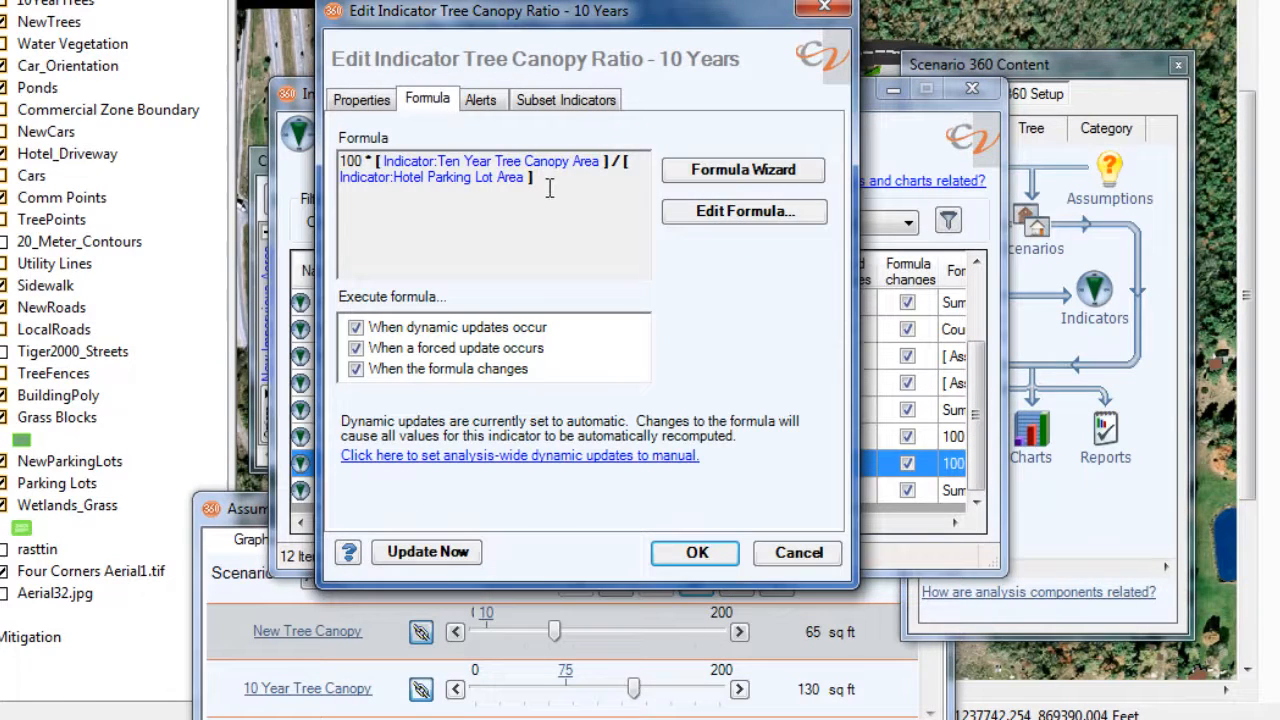
left_click(722, 214)
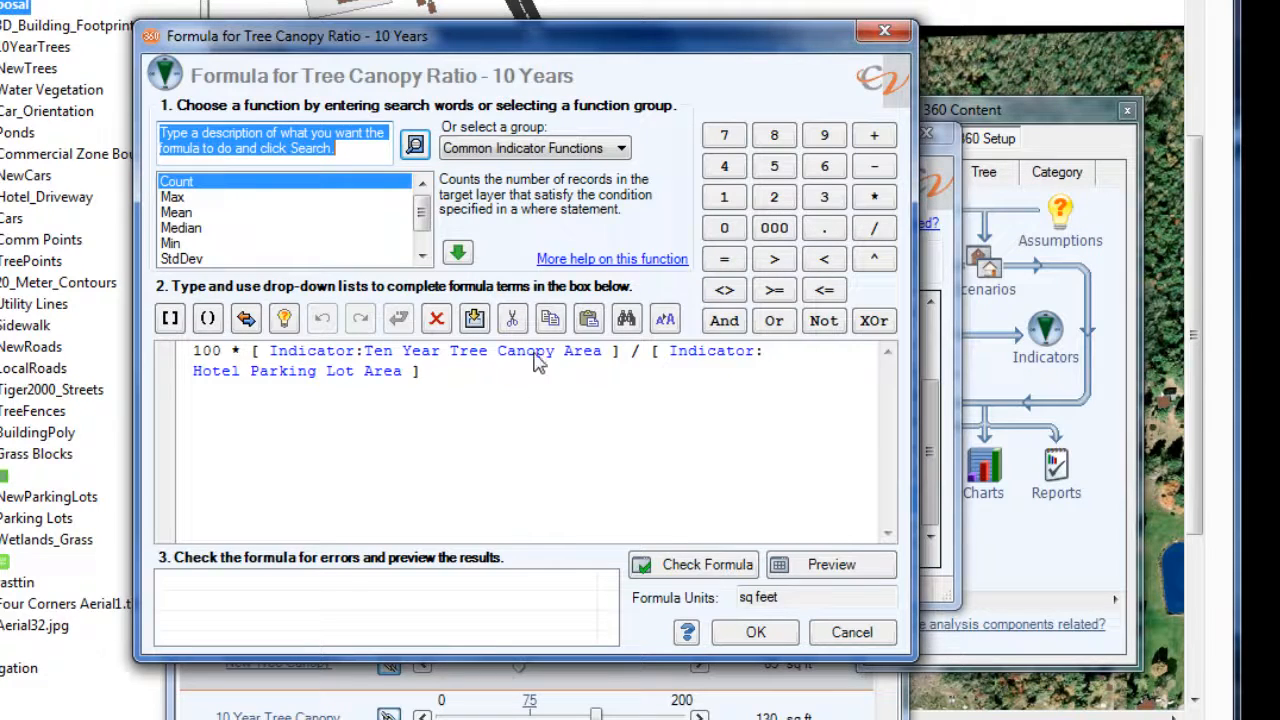
- List all available functions in the formula editor and read the descriptions of AngleTo and AvgDistance
left_click(622, 150)
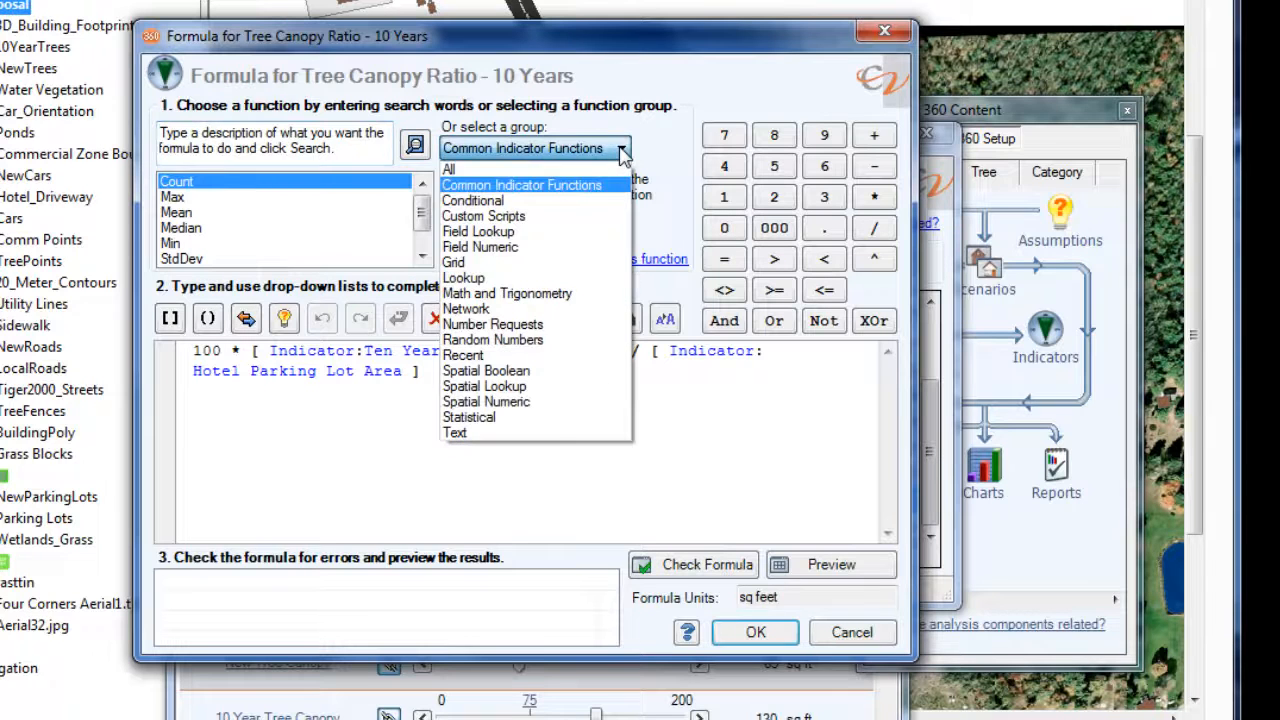
left_click(588, 167)
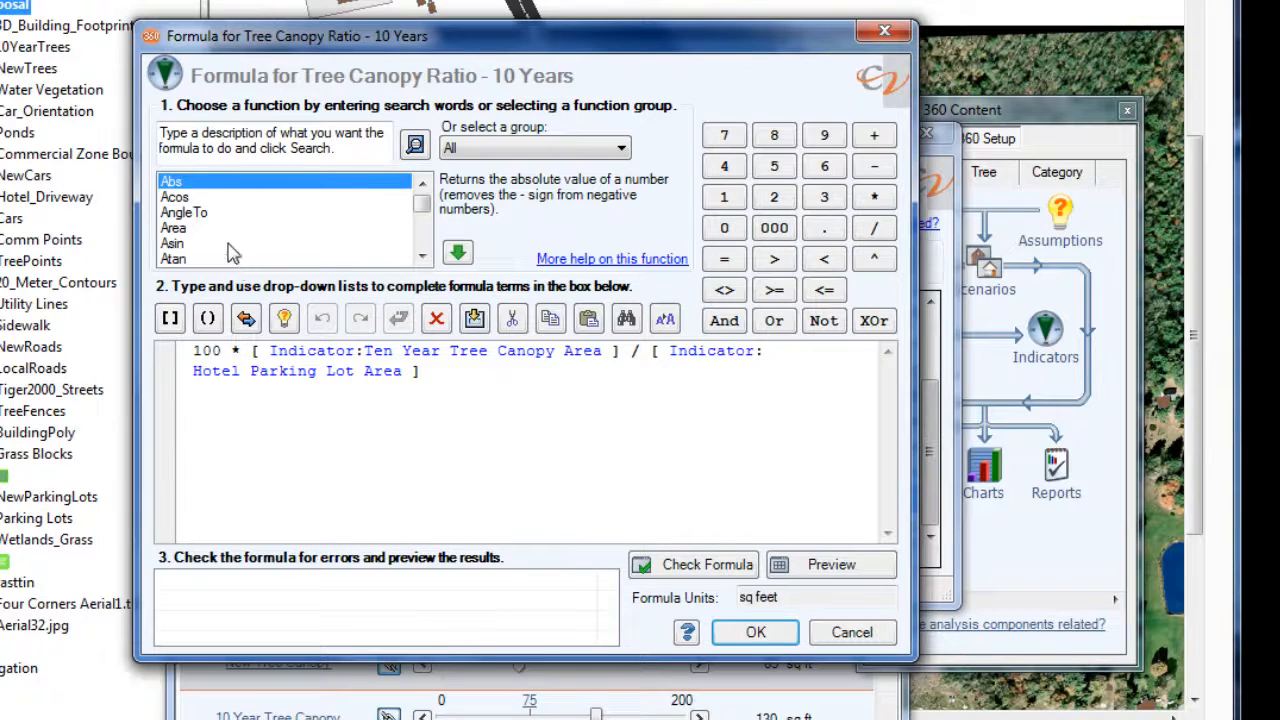
left_click(212, 212)
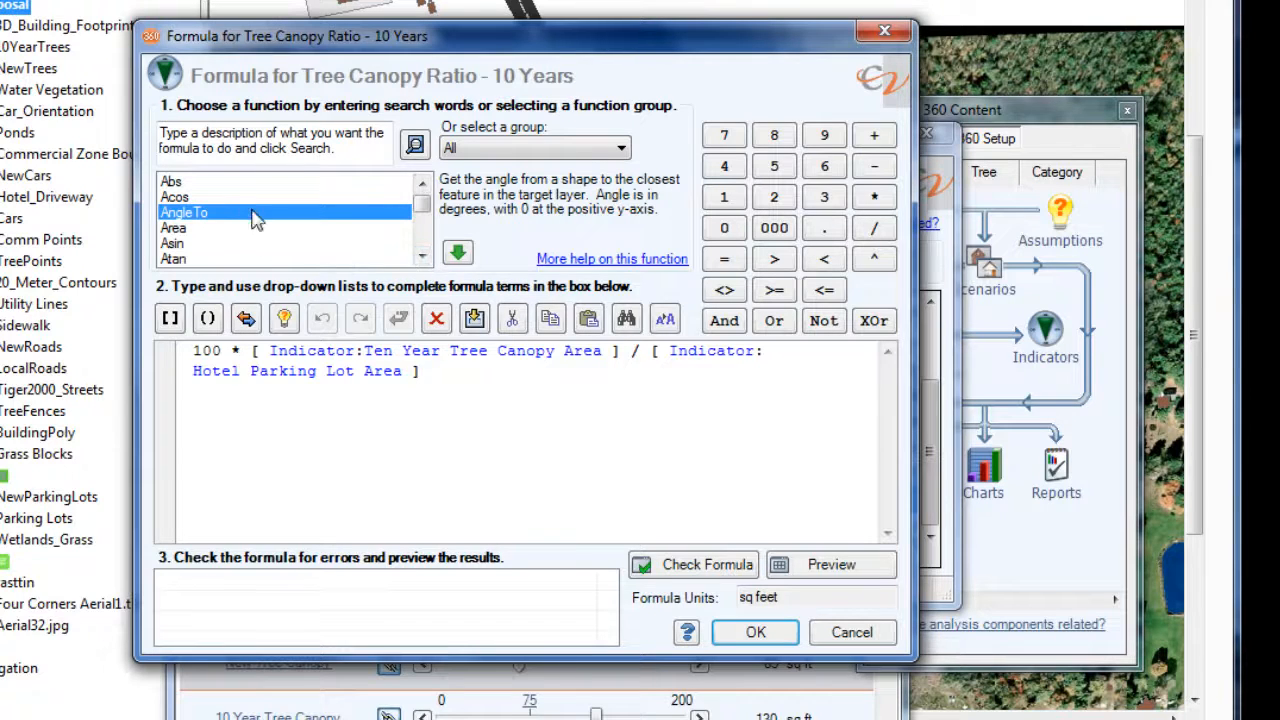
left_click(421, 257)
left_click(421, 257)
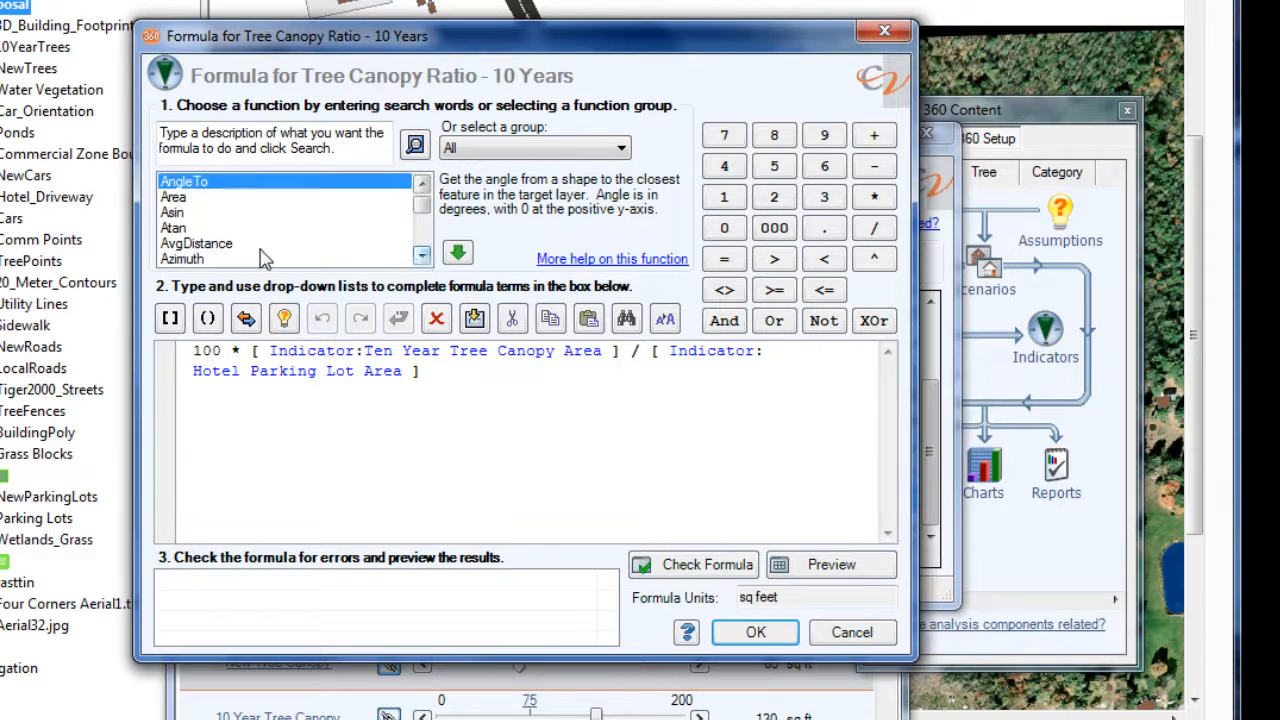
left_click(260, 246)
- Browse the rest of the function list, read the StdDev description, and leave the Tree Canopy Ratio - 10 Years formula without saving
left_click(427, 260)
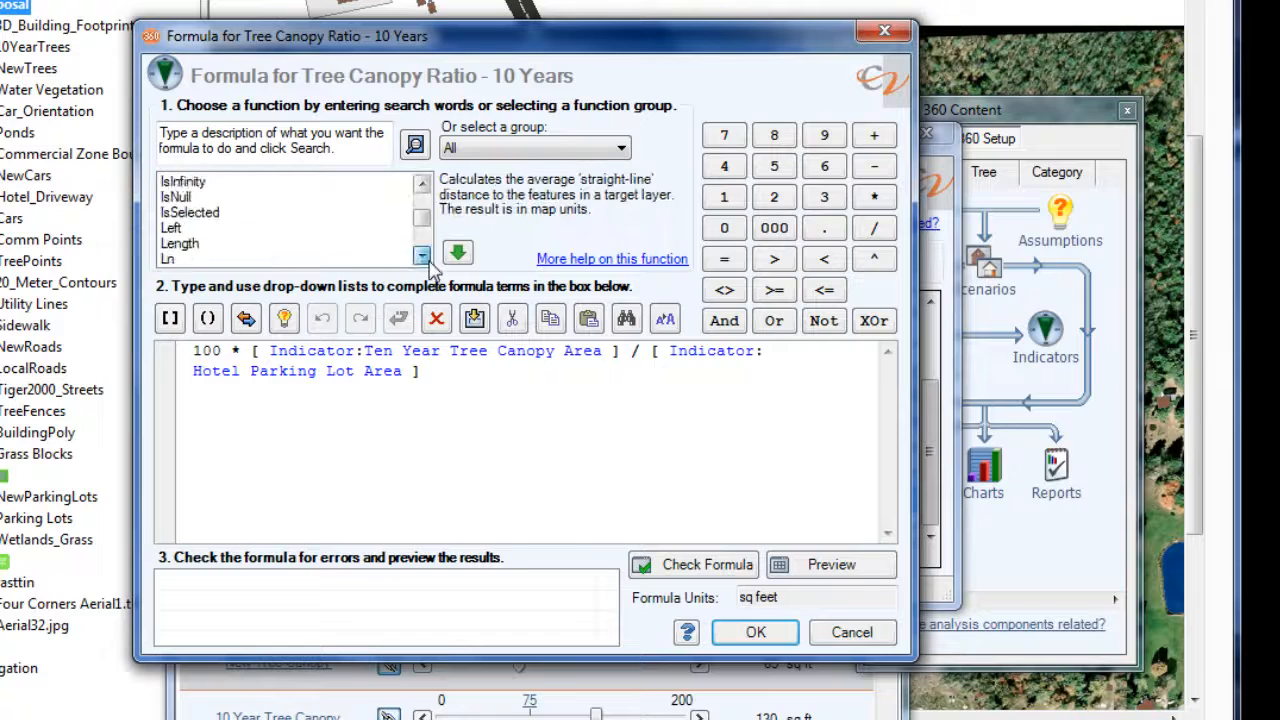
left_click(428, 260)
left_click(428, 260)
left_click_drag(428, 260, 428, 260)
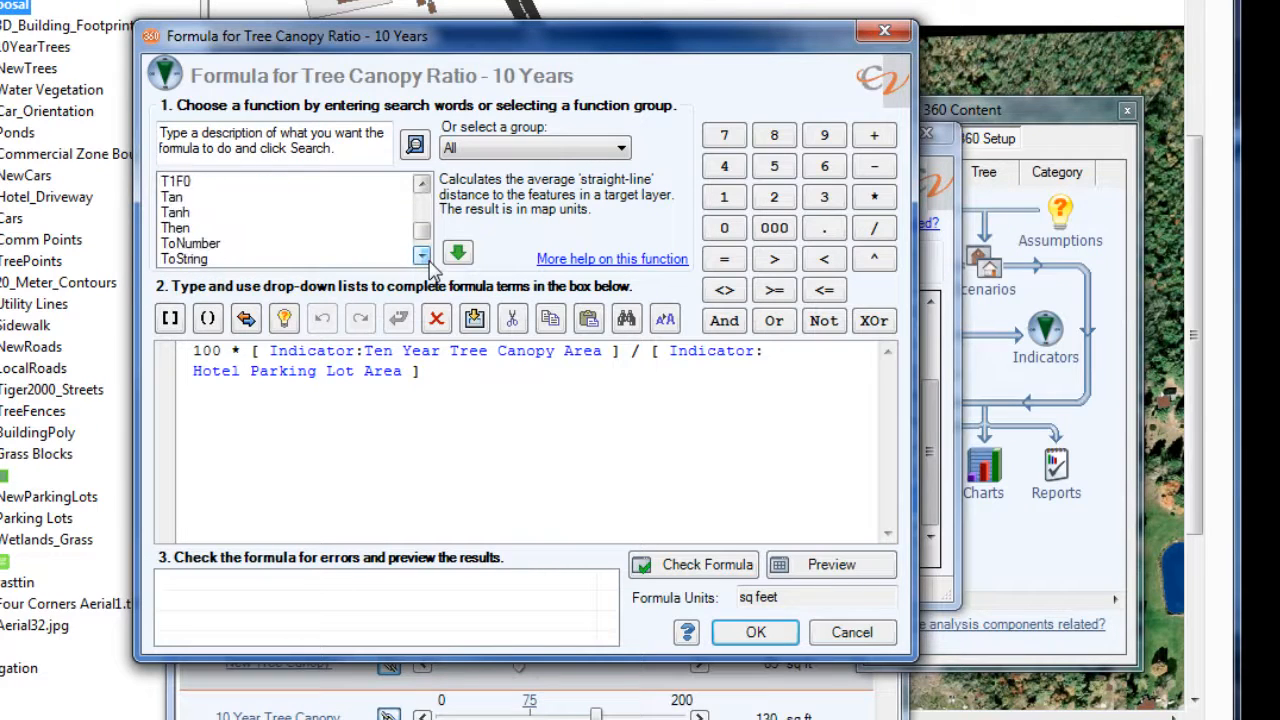
left_click(421, 186)
left_click(421, 186)
left_click(203, 183)
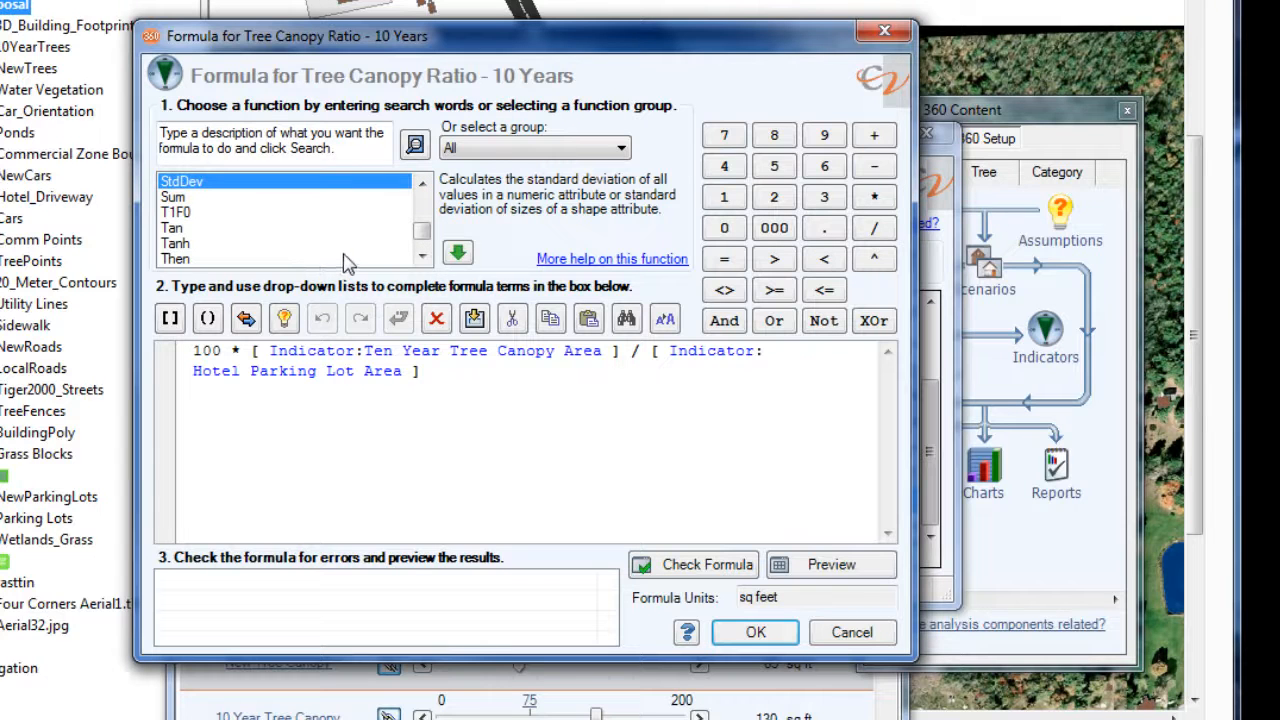
left_click(858, 637)
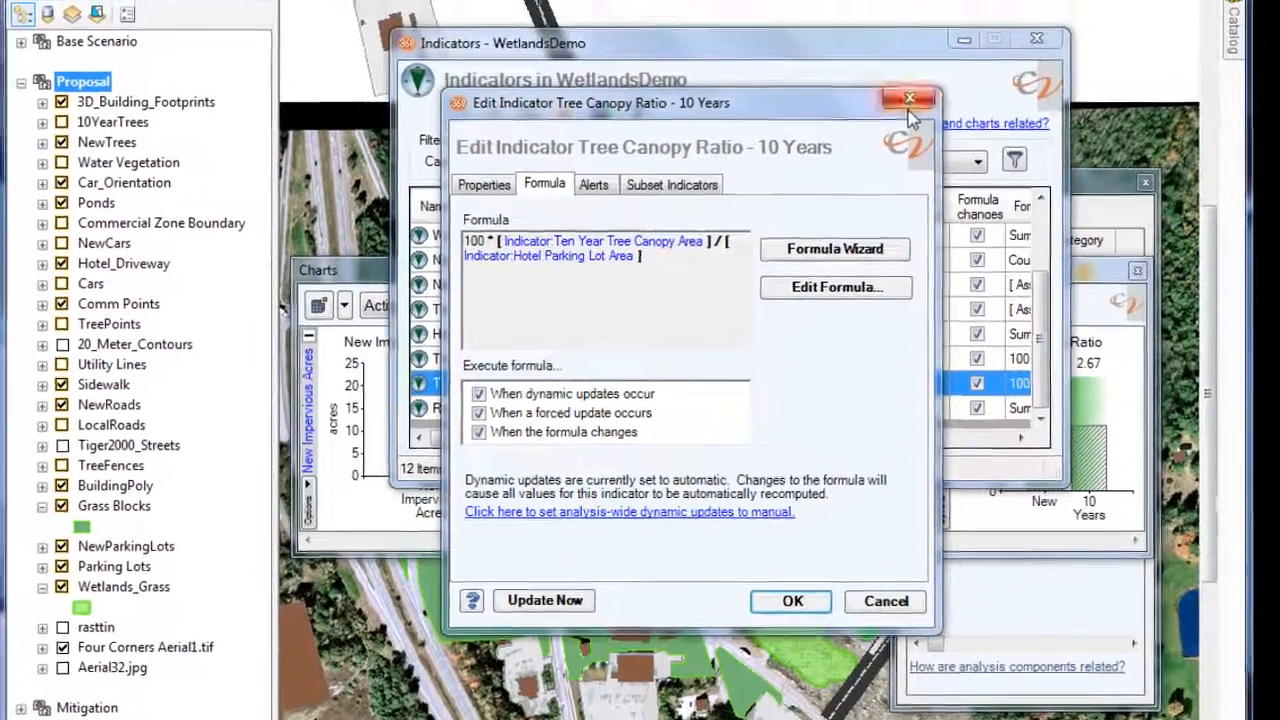
left_click(877, 20)
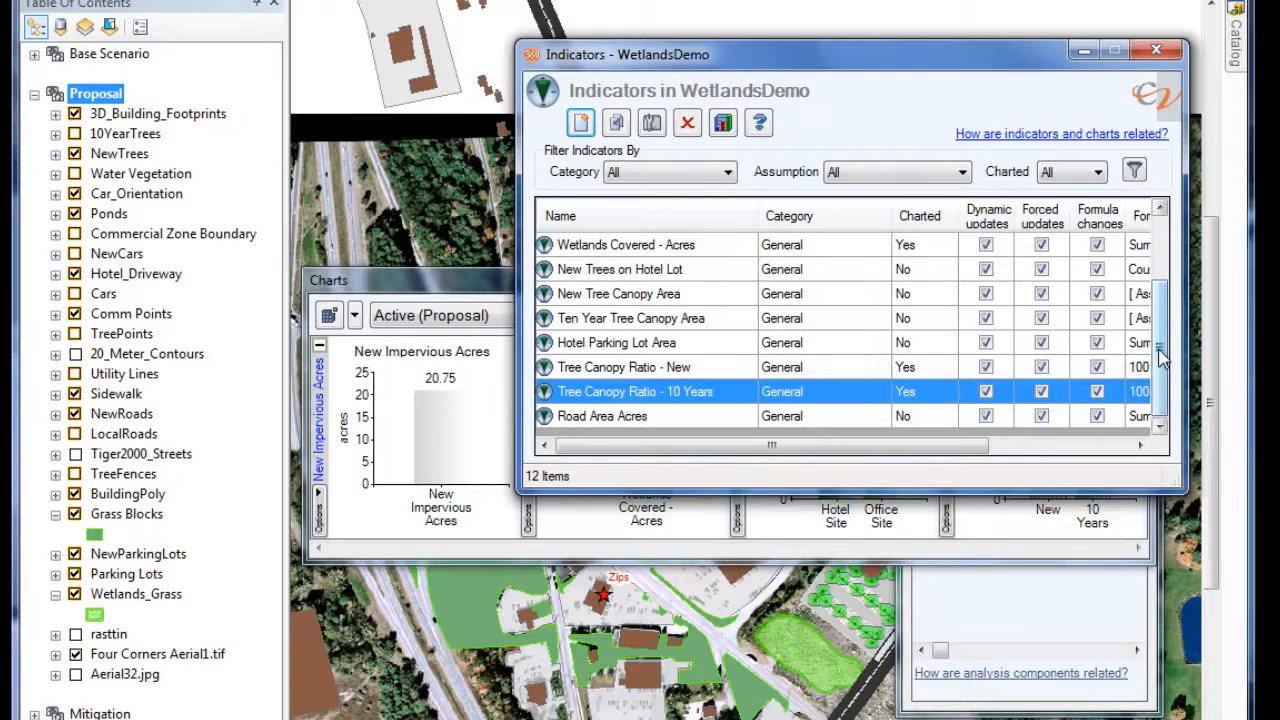
- Open the formula of the New Impervious Acres indicator in the formula editor
scroll(1162, 360, "up", 2)
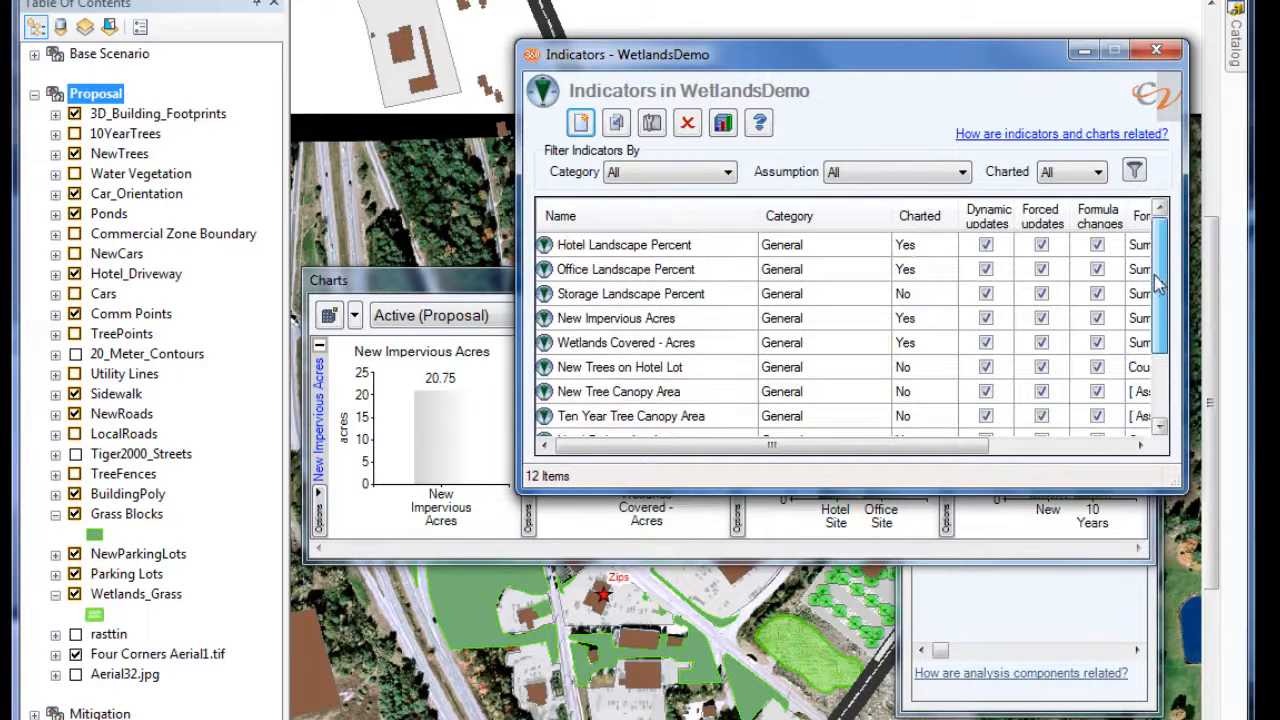
double_click(675, 318)
left_click_drag(296, 145, 612, 192)
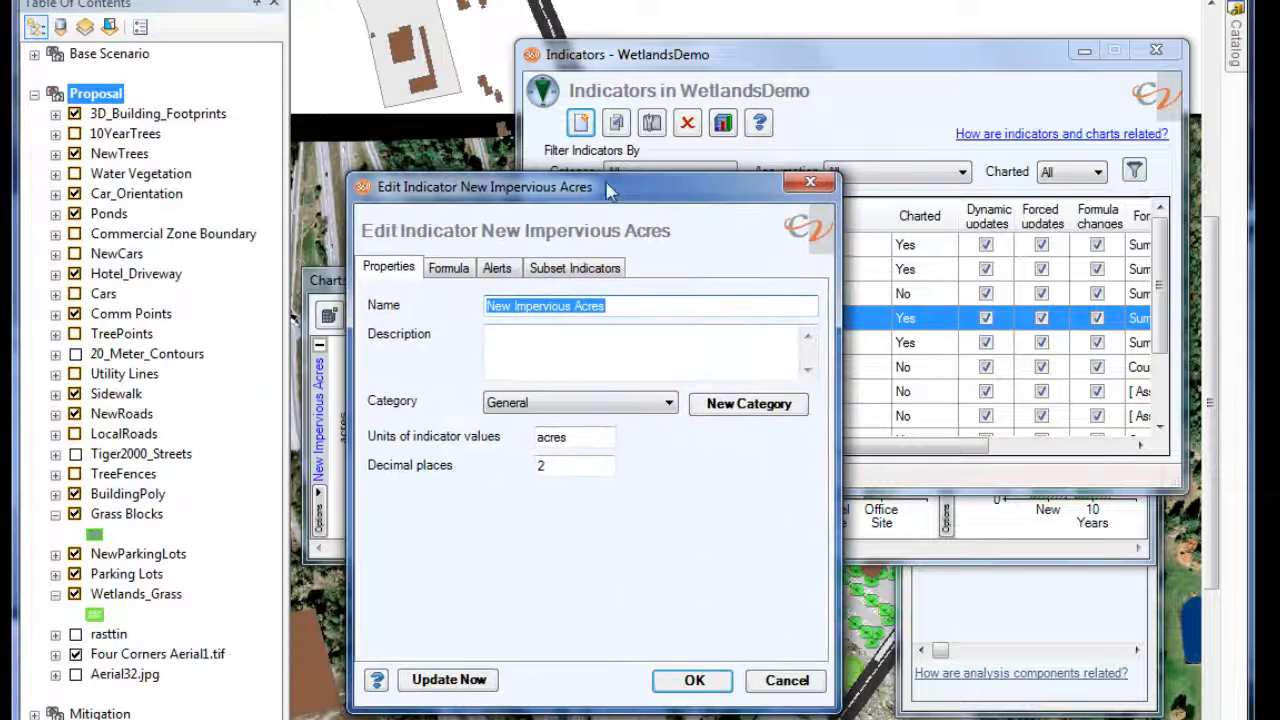
left_click(462, 268)
left_click(705, 375)
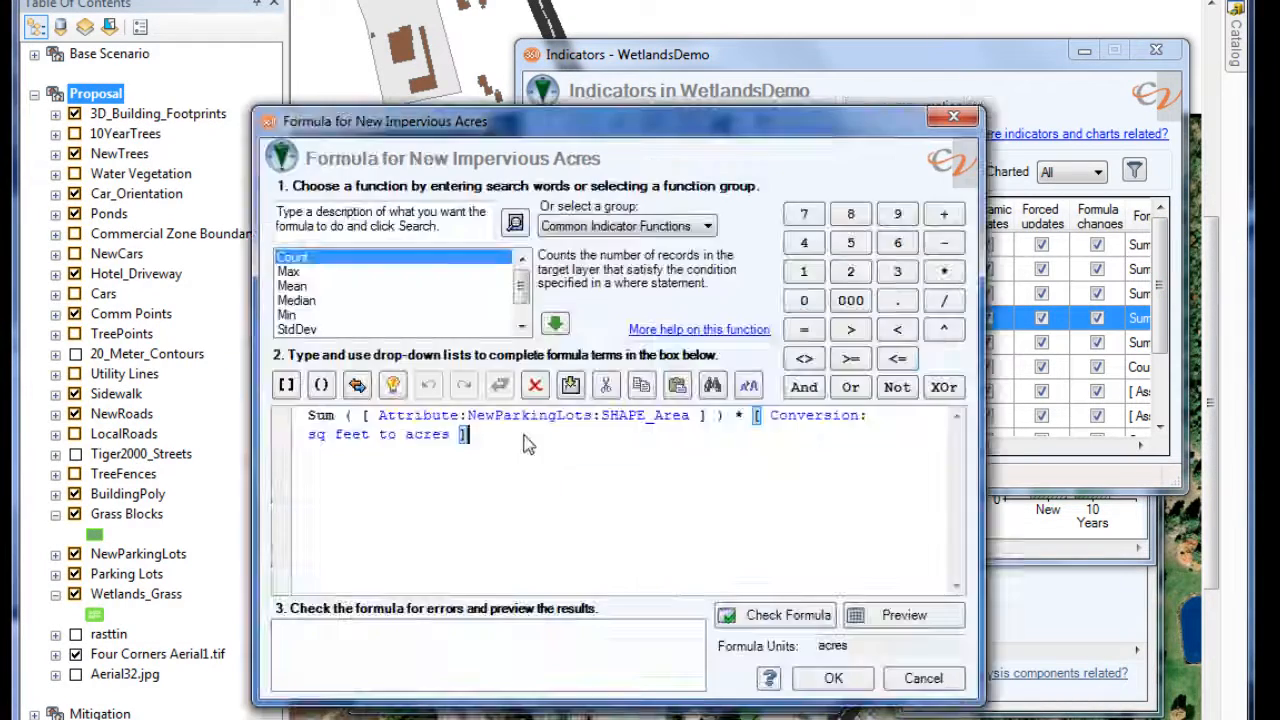
- Add the Road Area Acres indicator to the end of the New Impervious Acres formula and check the formula for errors
type("+ ")
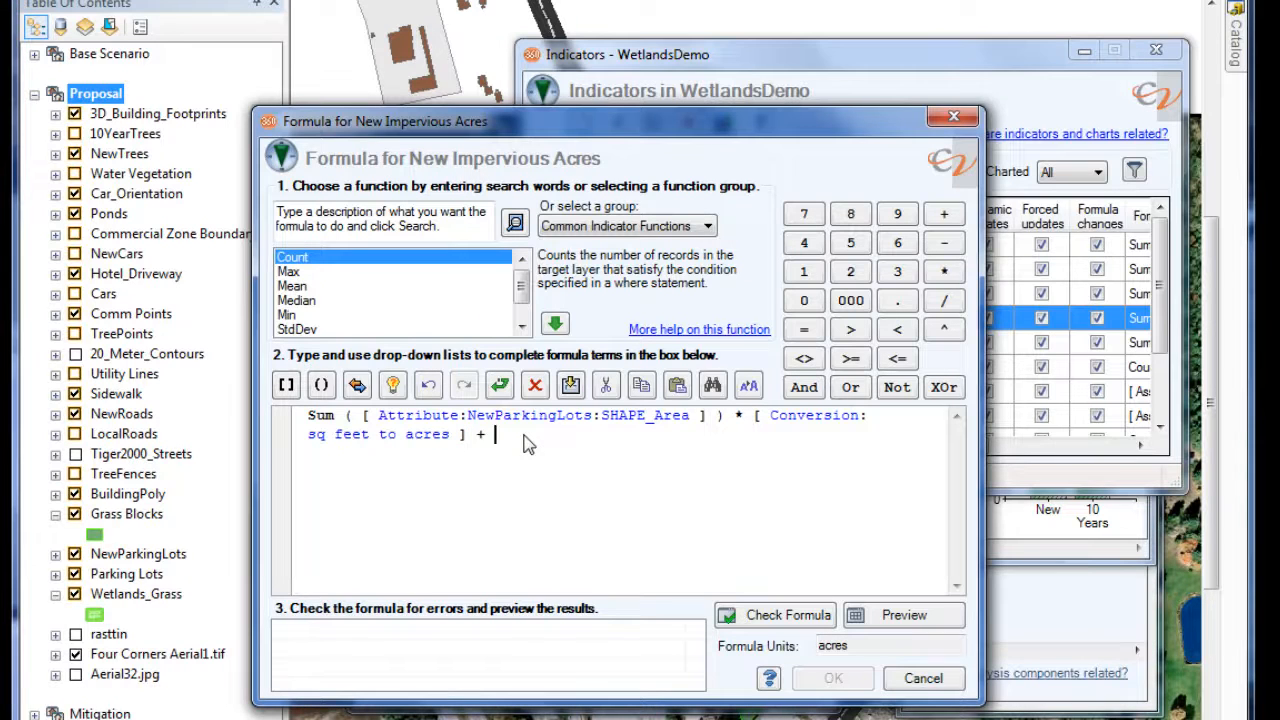
type("[")
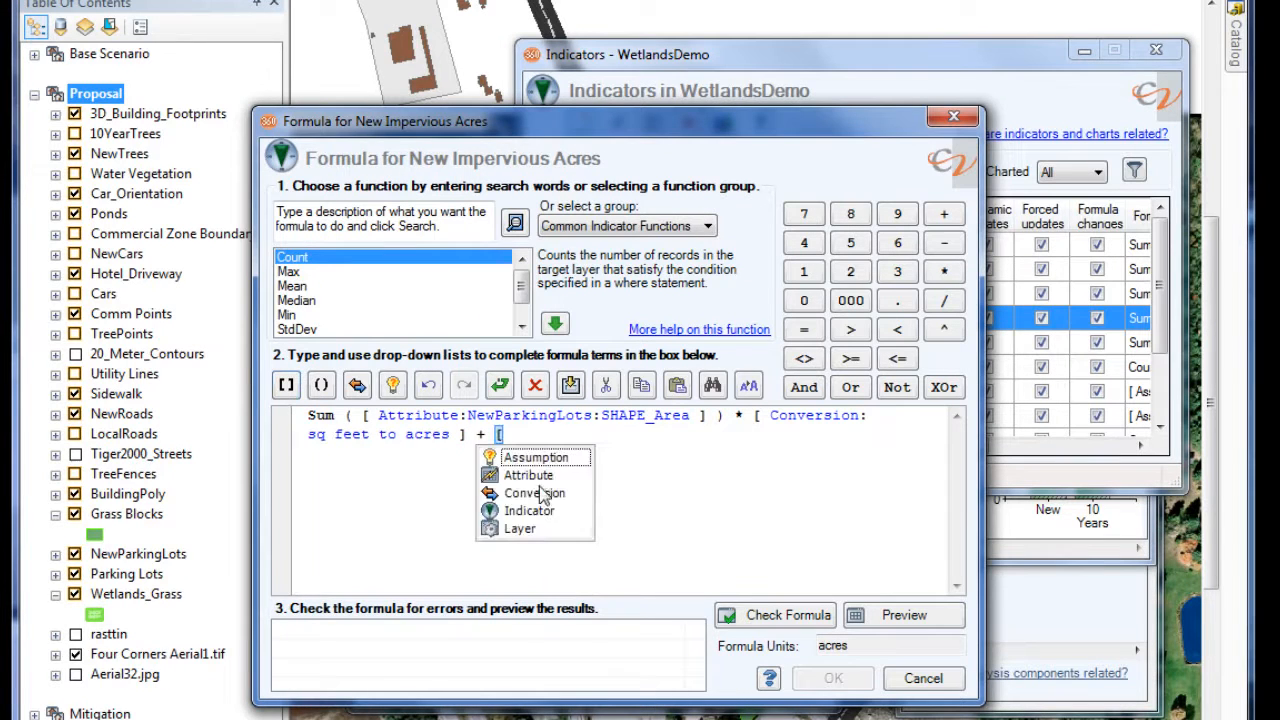
left_click(545, 518)
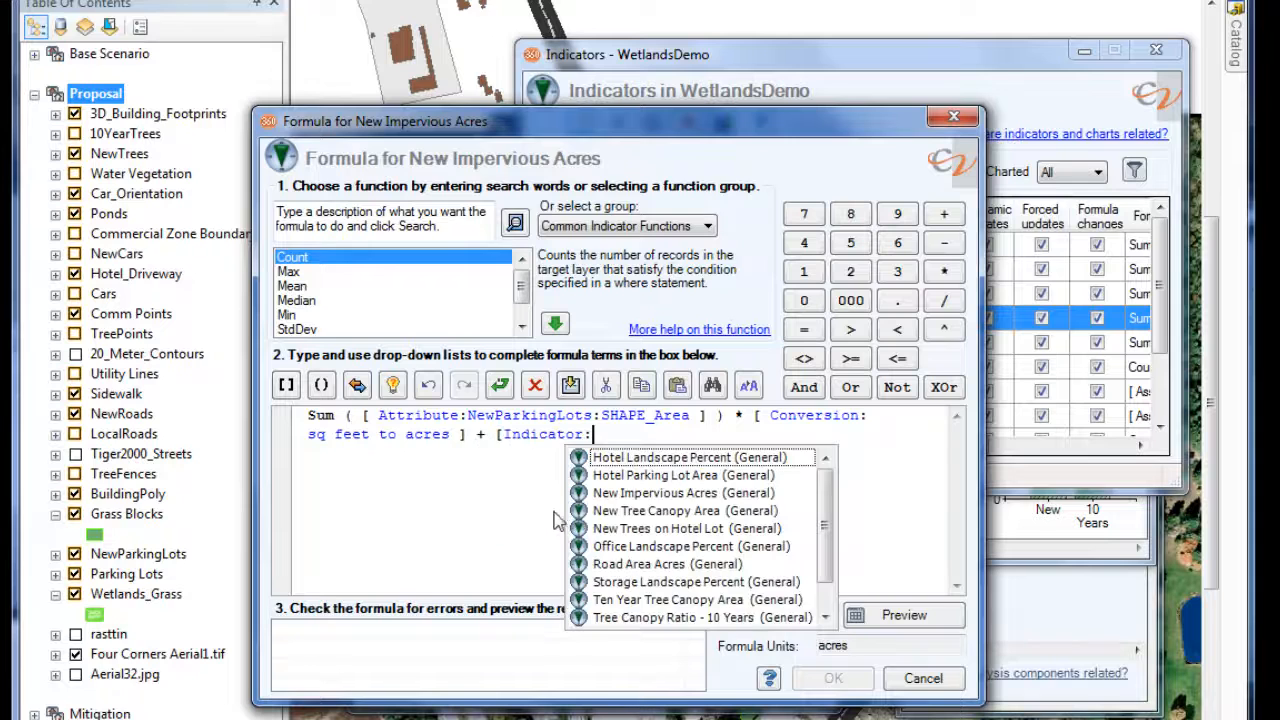
left_click_drag(825, 512, 827, 571)
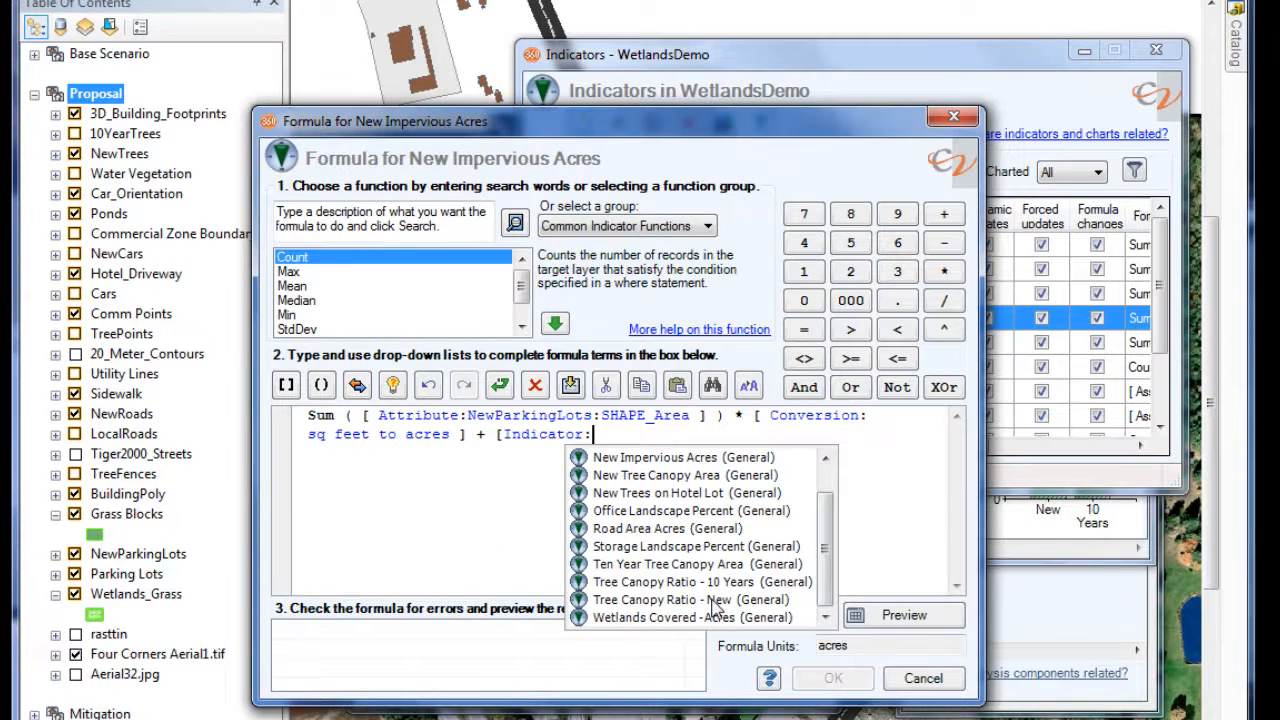
left_click(675, 530)
left_click(762, 630)
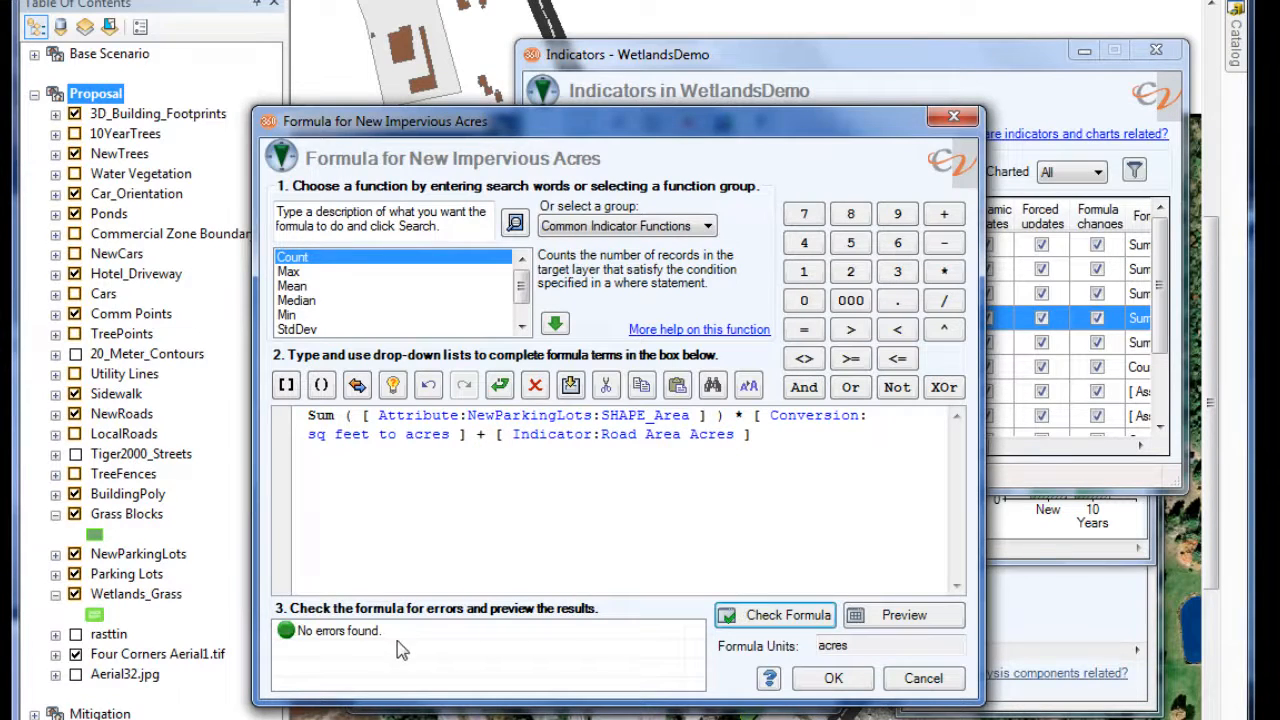
- Save the New Impervious Acres formula change and inspect that indicator's bar in the charts
left_click(836, 682)
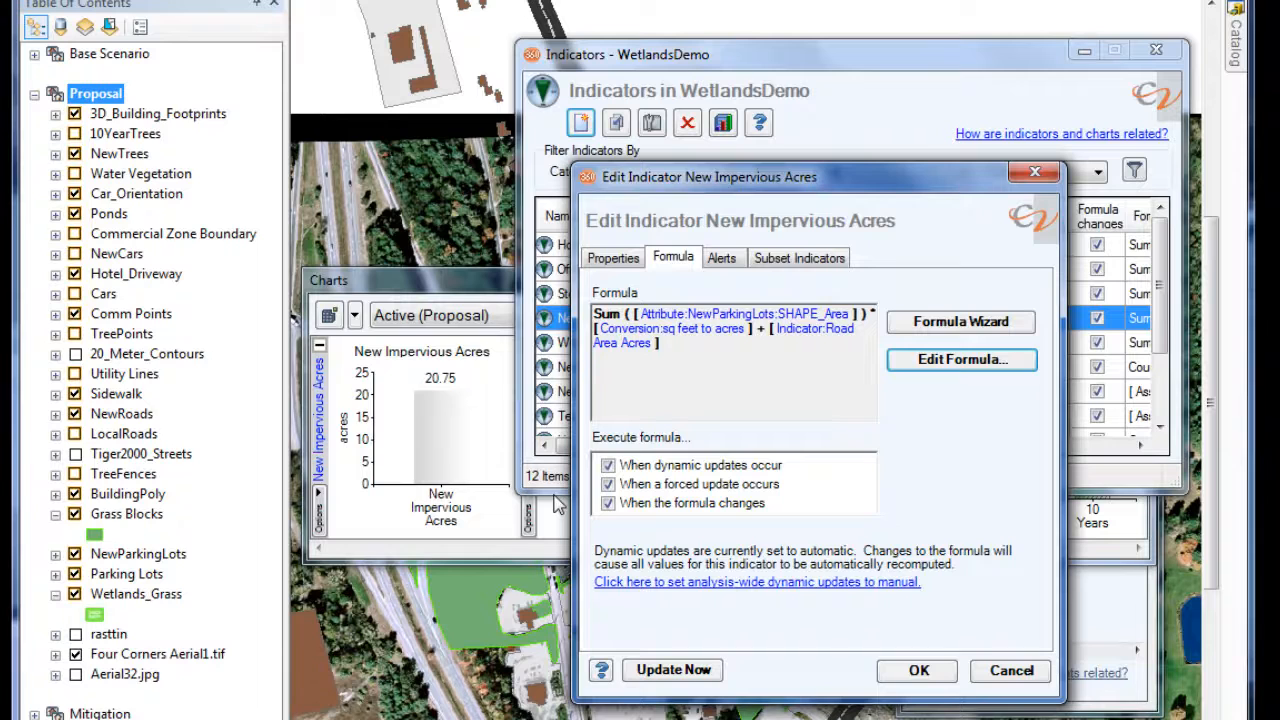
left_click(919, 672)
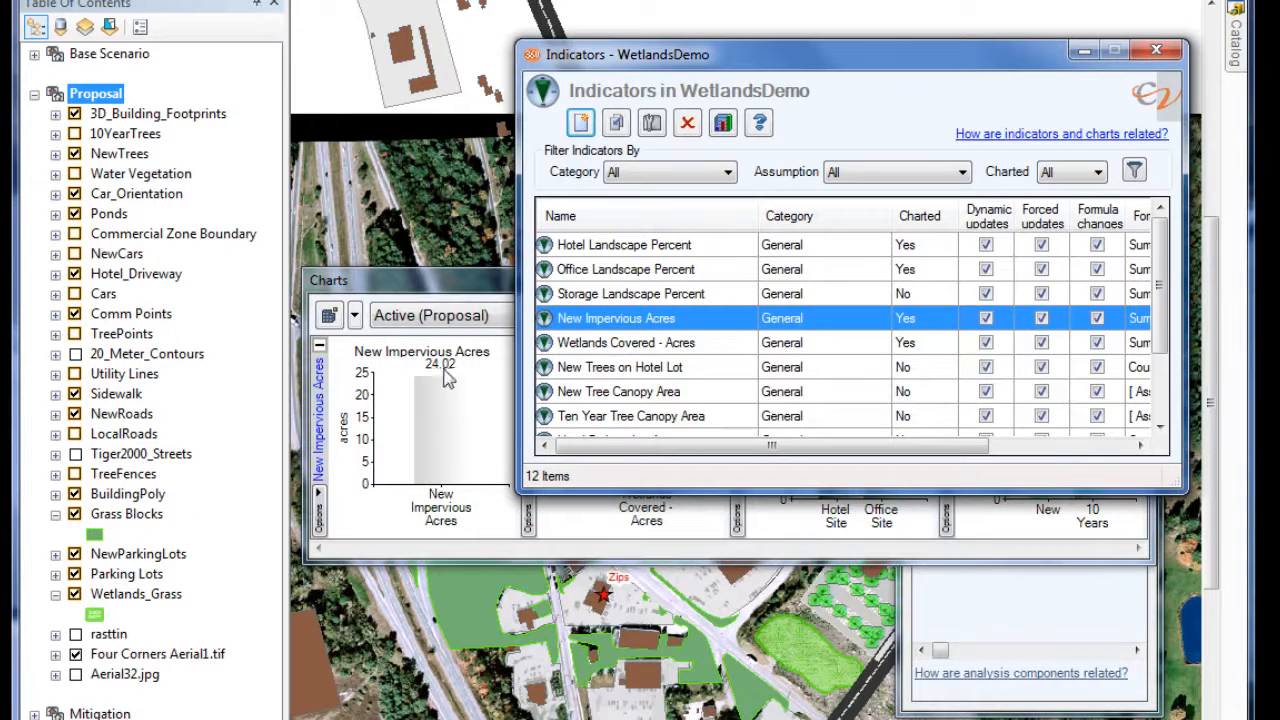
mouse_move(448, 393)
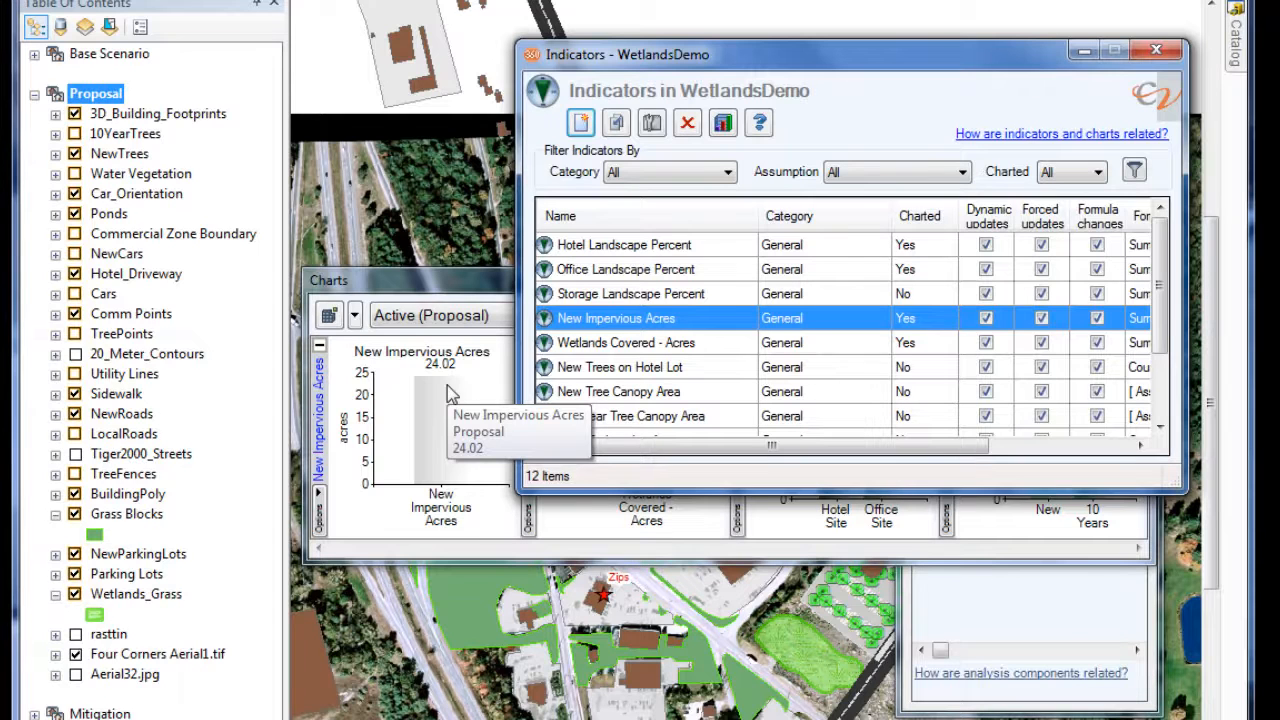
left_click(1152, 52)
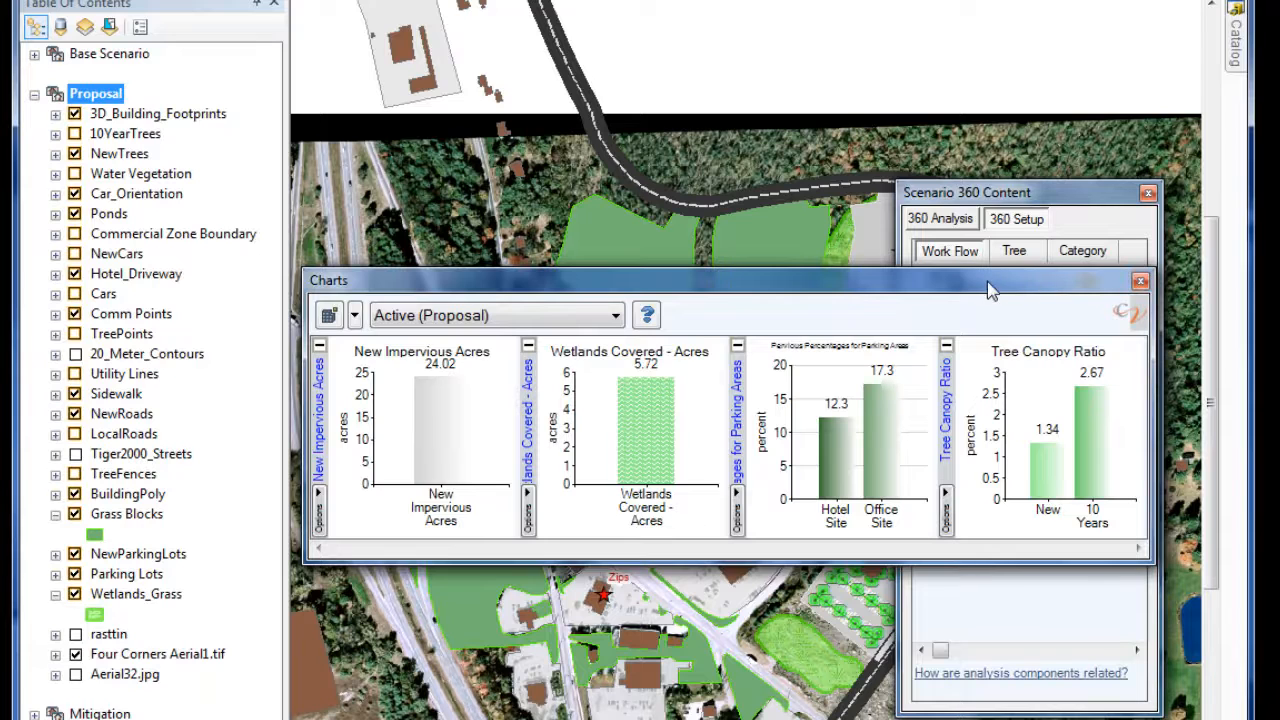
left_click_drag(1000, 285, 990, 356)
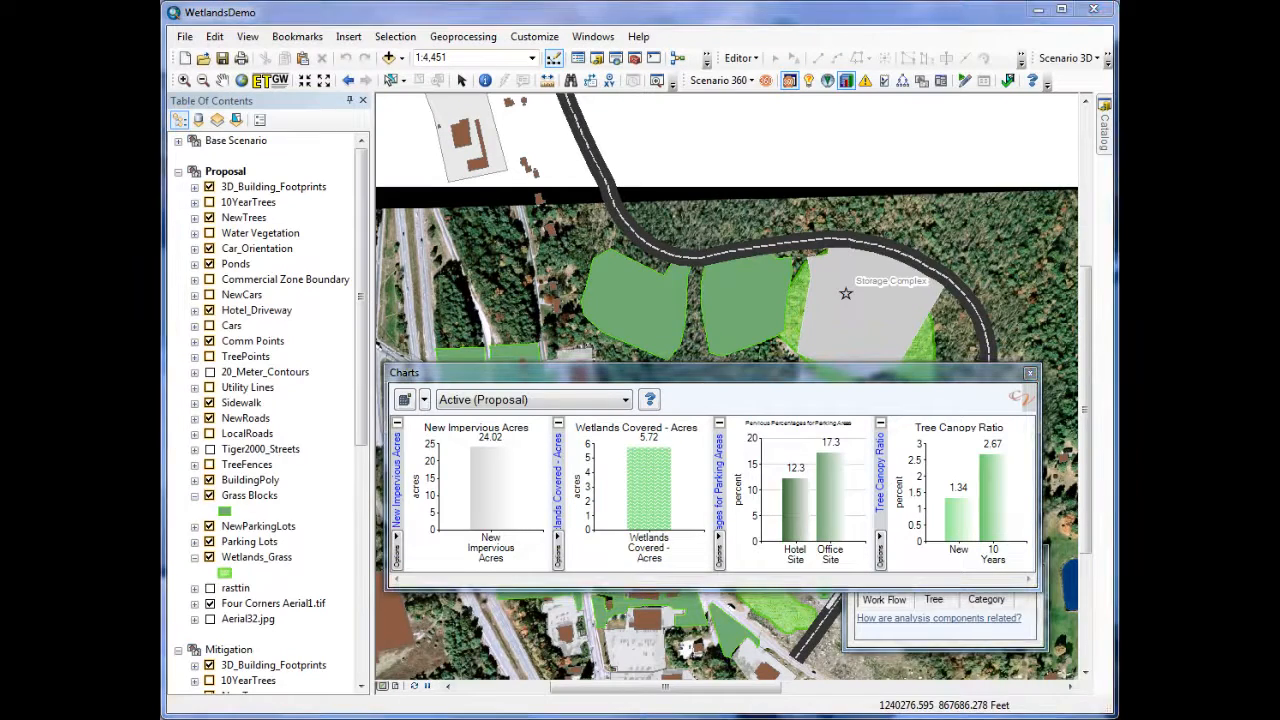
- Load the saved view Mitigation at Hotel2 and compare the hotel parking lot close up in the Proposal and Mitigation maps
left_click(947, 82)
scroll(479, 457, "down", 1)
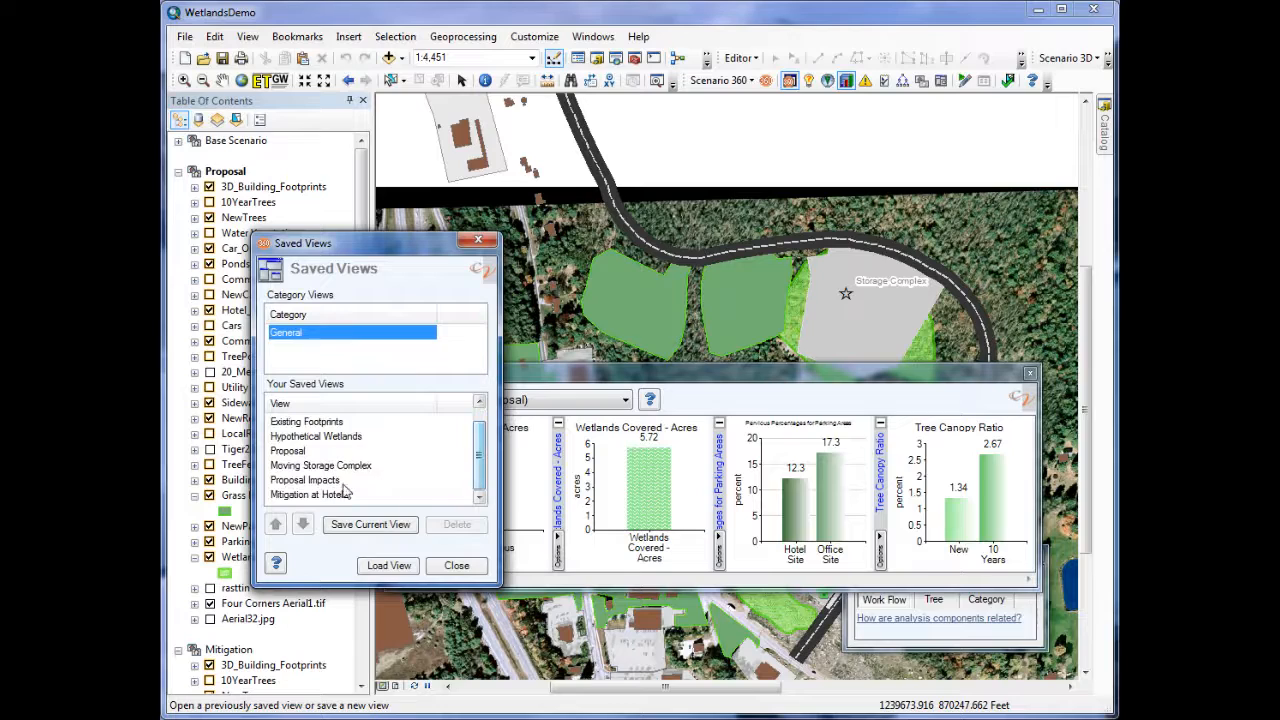
double_click(340, 494)
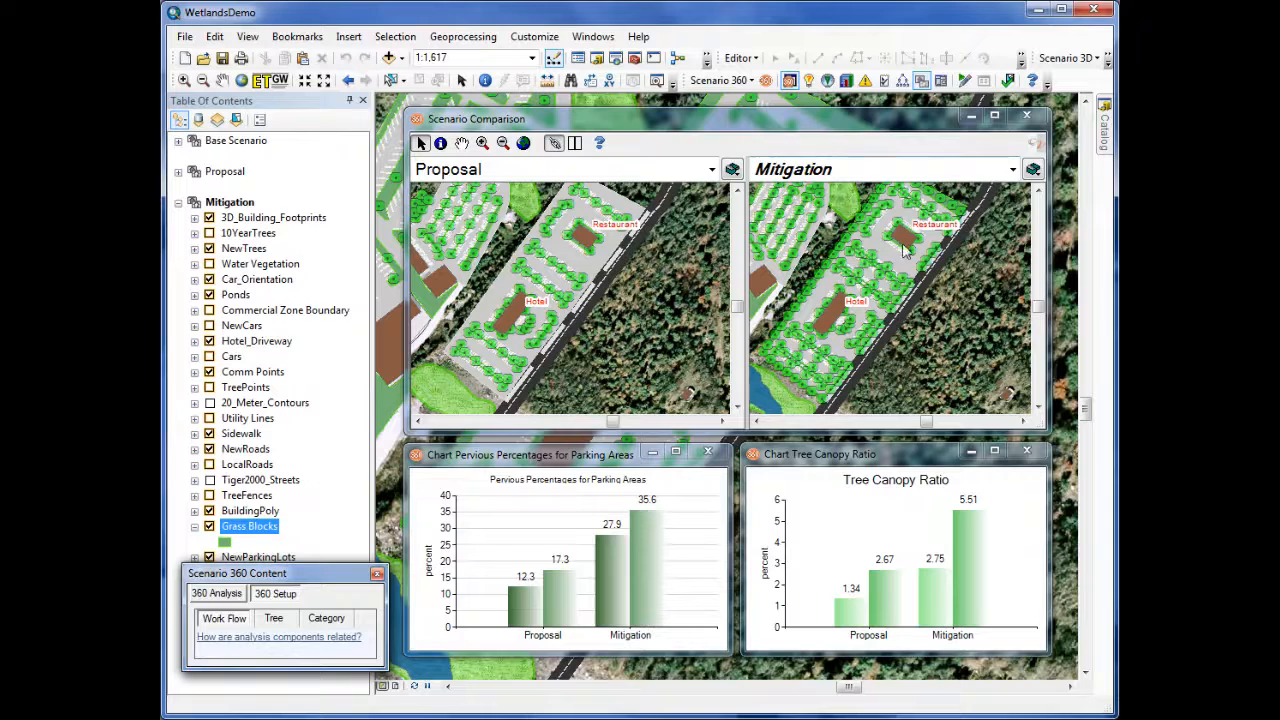
left_click(482, 142)
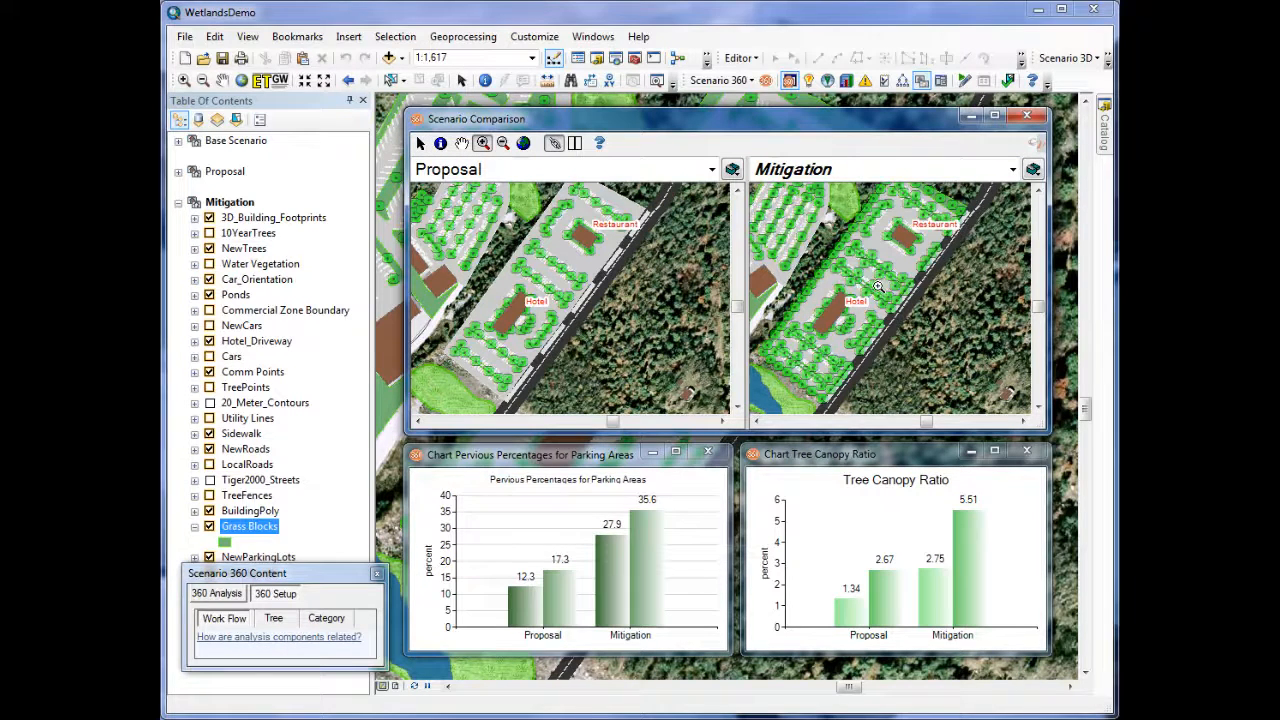
left_click(878, 287)
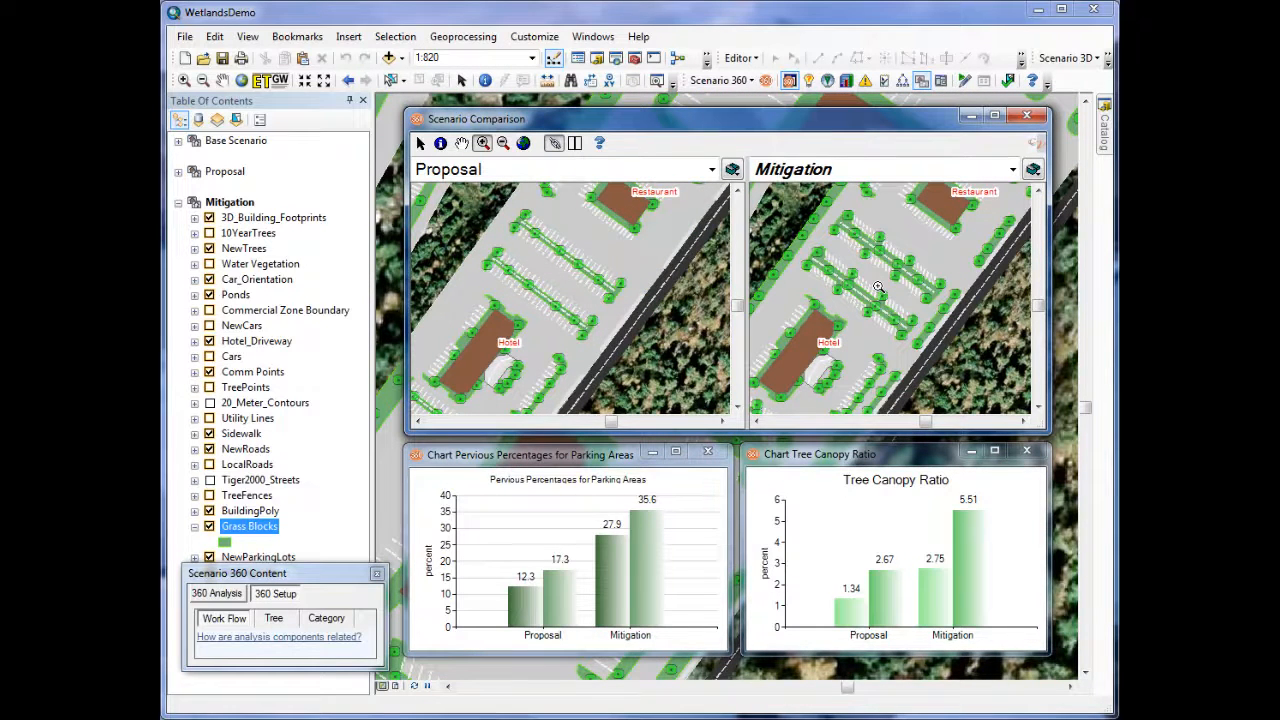
left_click(878, 287)
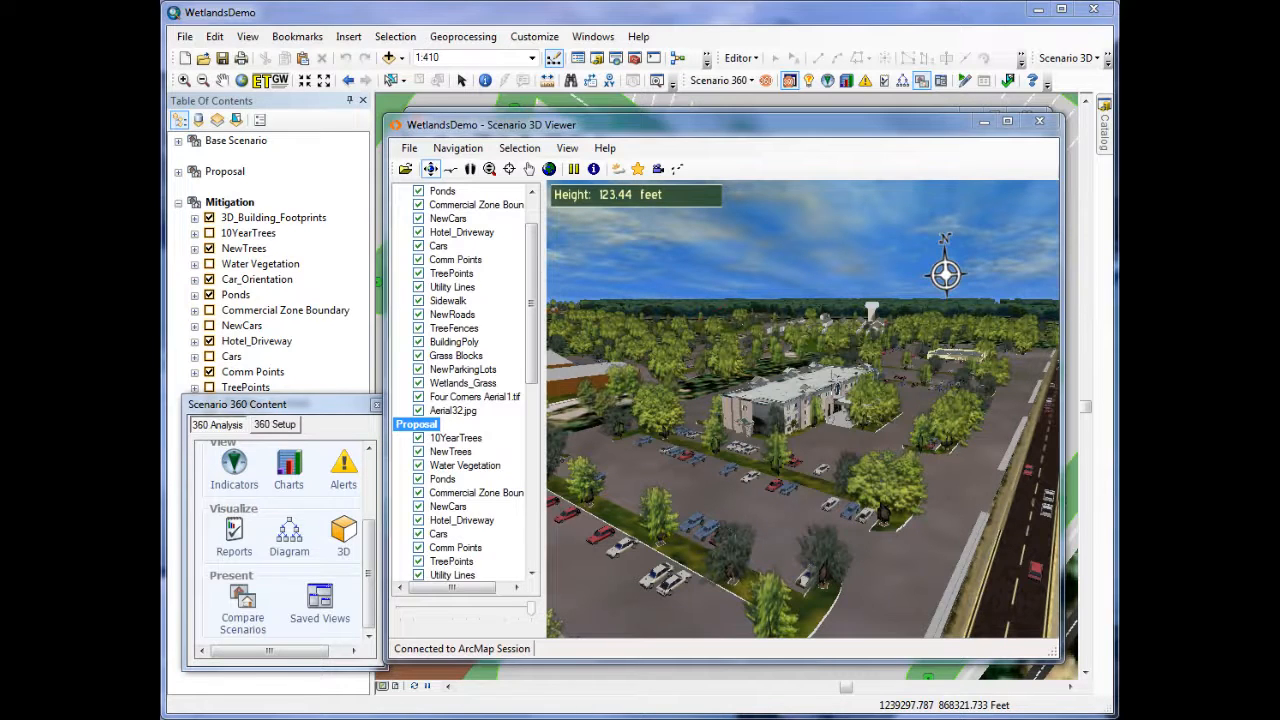
- Switch the 3D scene to the Mitigation scenario and inspect the Proposal's 10 Years bar in the Tree Canopy Ratio chart
scroll(492, 432, "down", 10)
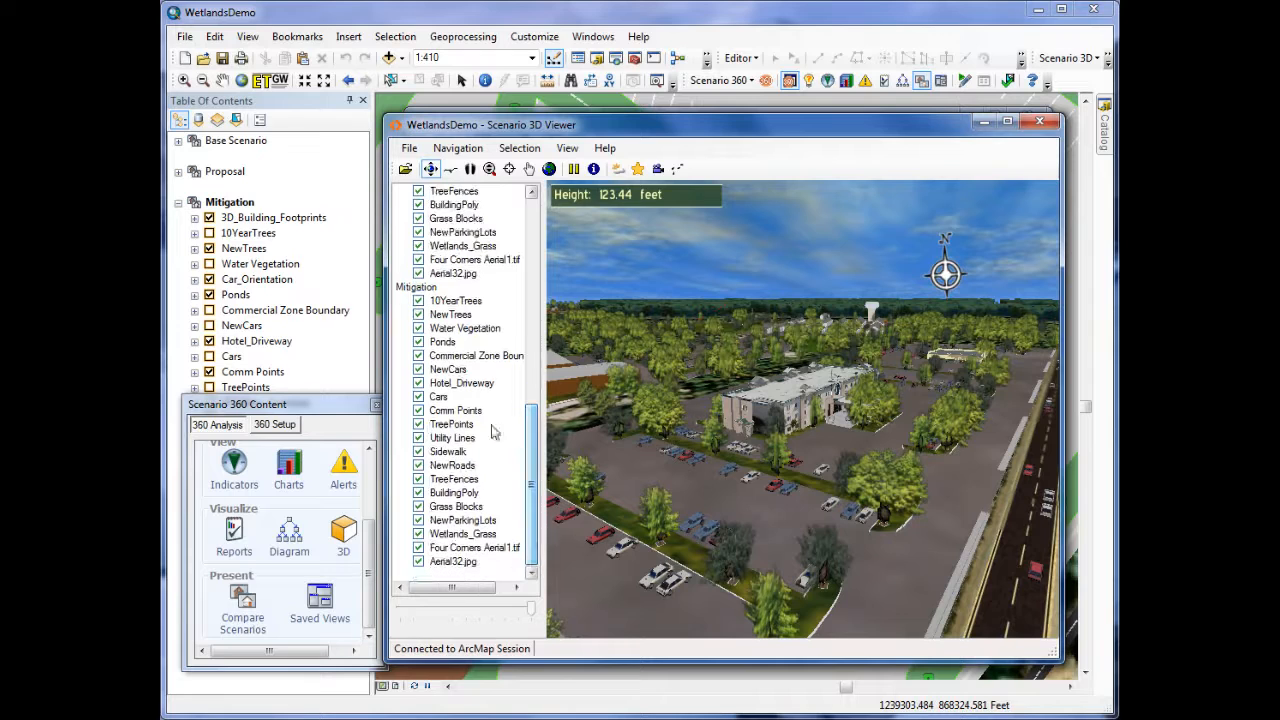
right_click(425, 287)
left_click(472, 306)
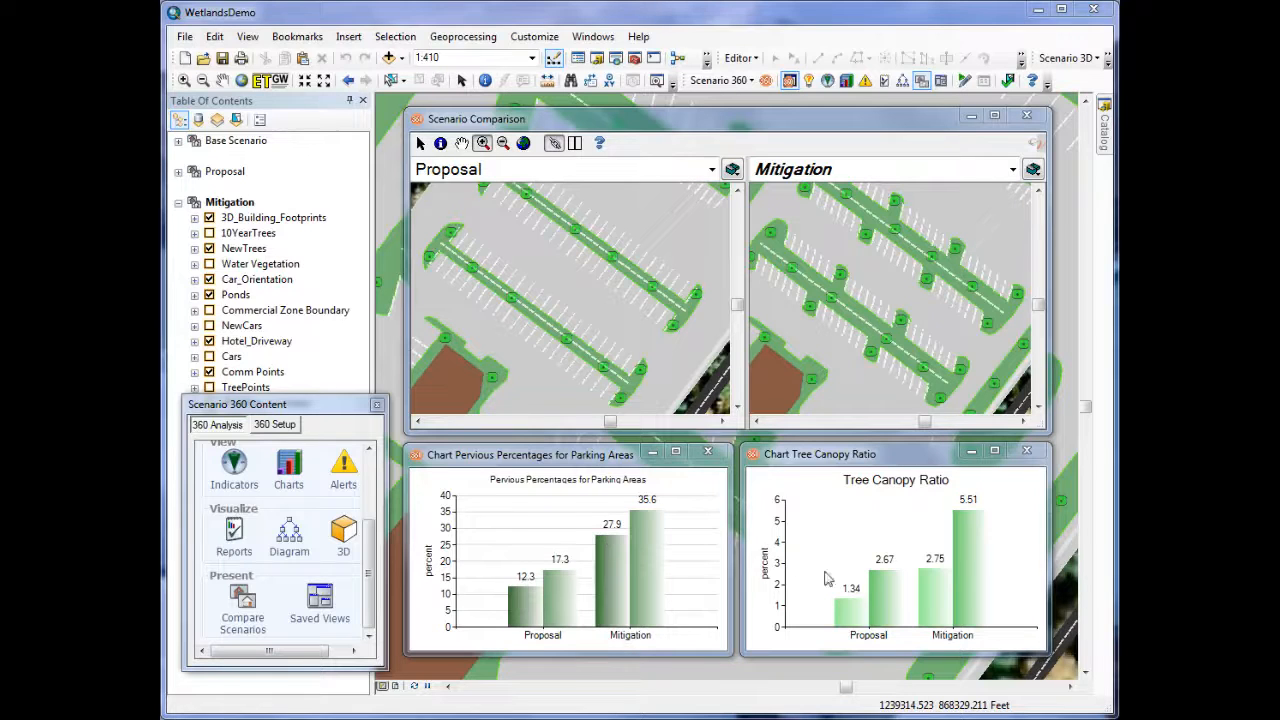
mouse_move(900, 606)
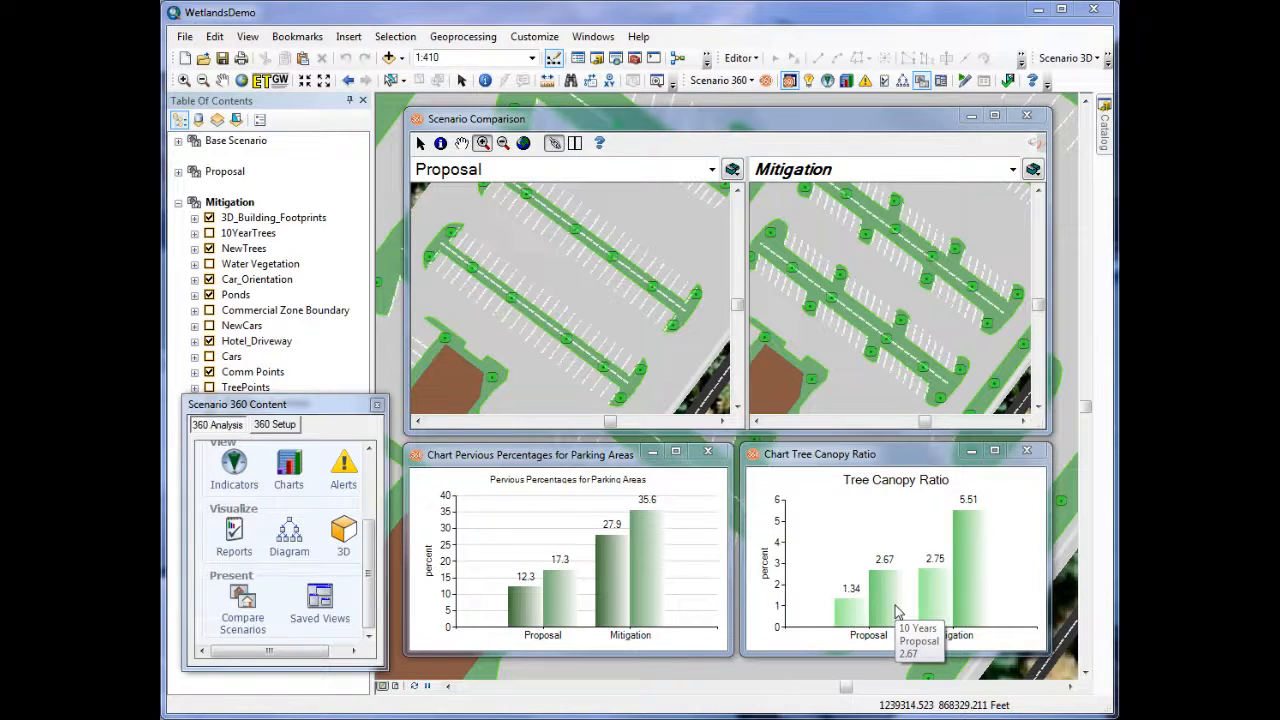
- Load the saved view Moving Storage Complex
left_click(945, 82)
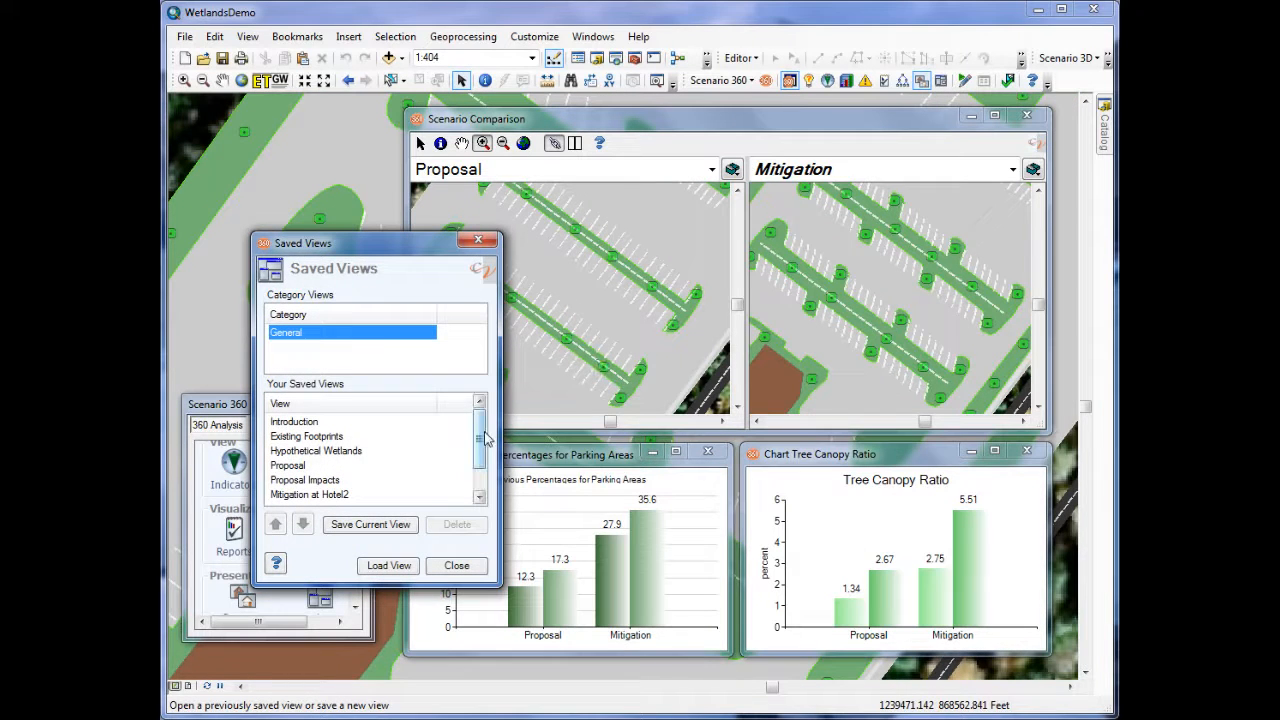
scroll(487, 472, "down", 1)
left_click(355, 495)
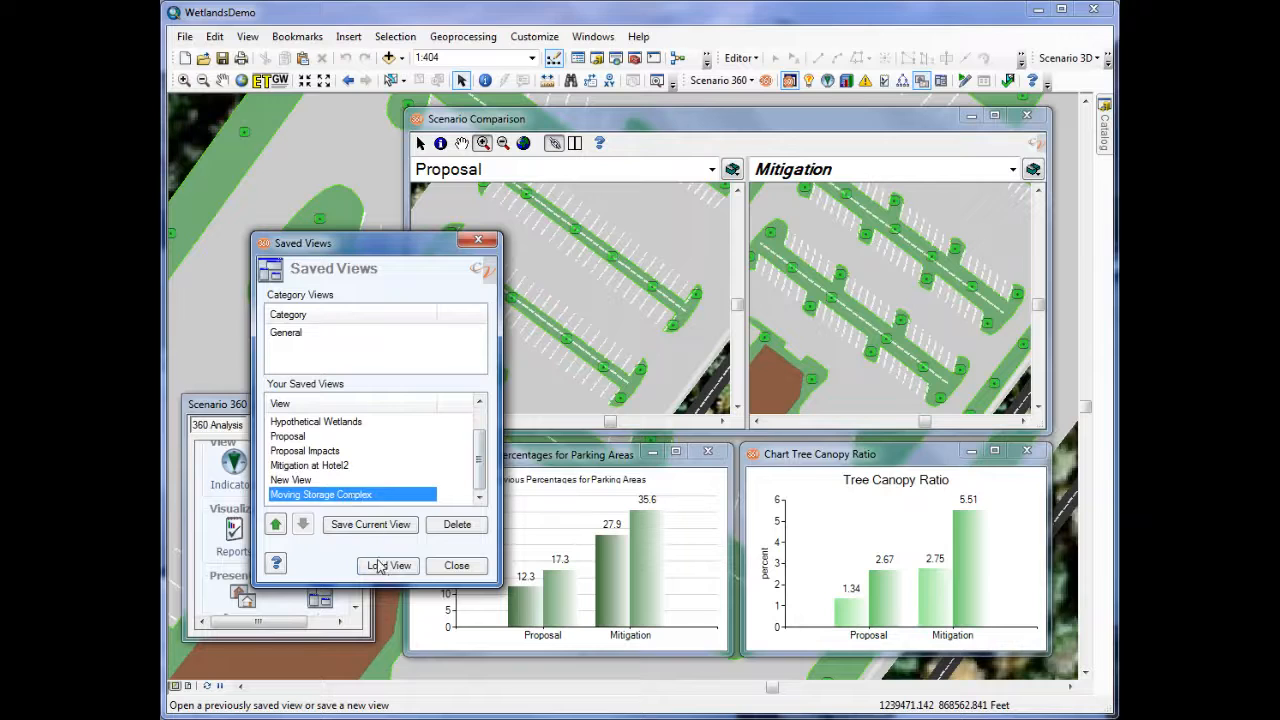
left_click(388, 565)
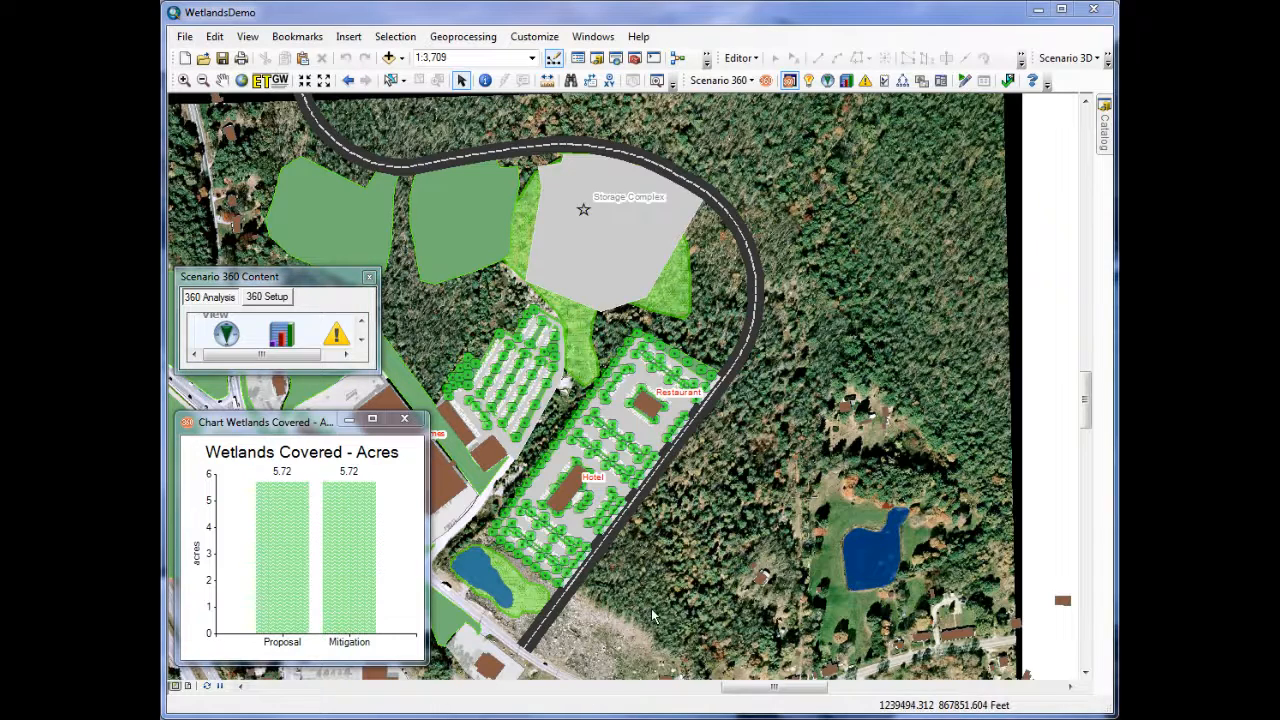
- Start editing the Mitigation scenario's features and move the storage complex lot off the wetlands to the site across the road southeast of the hotel
left_click(965, 80)
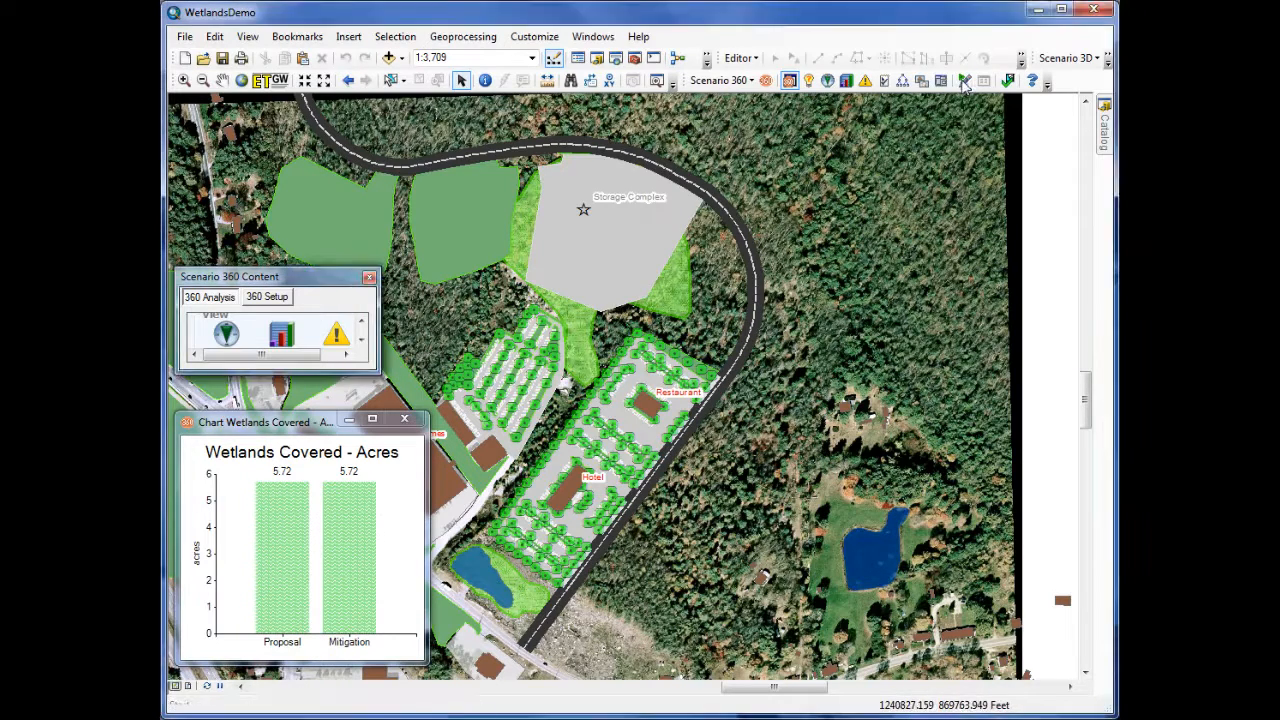
left_click(374, 458)
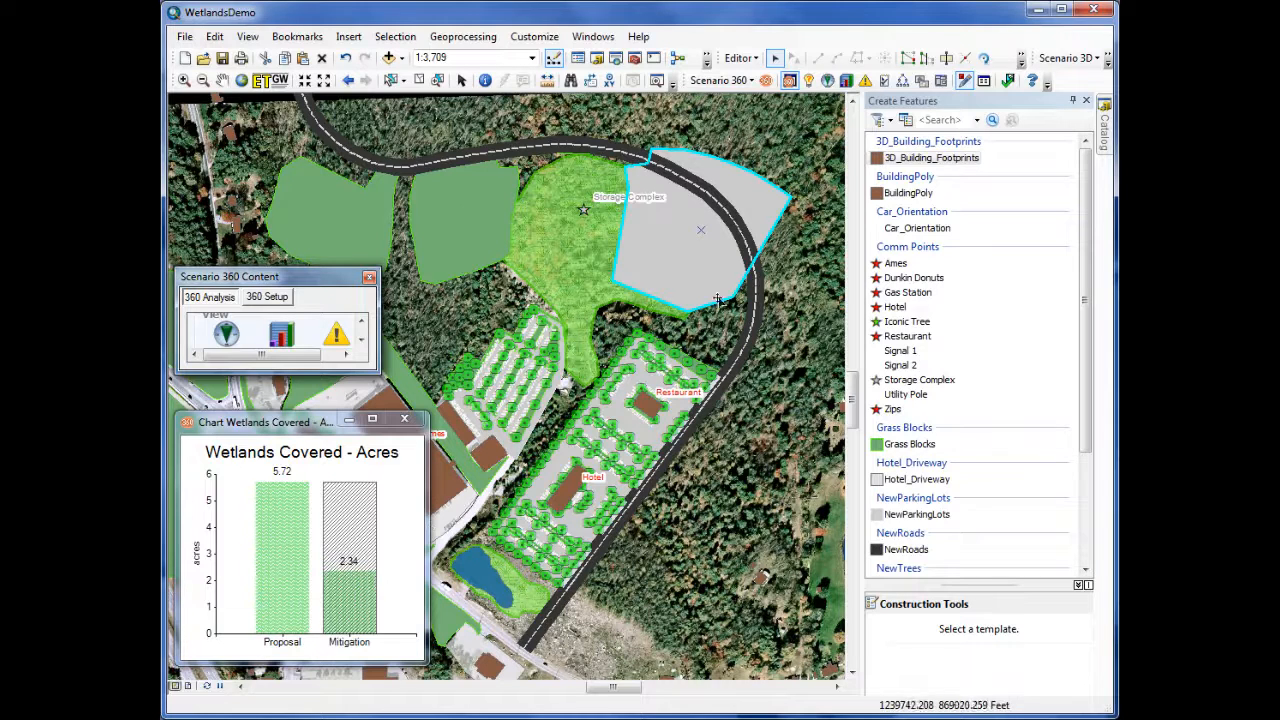
left_click_drag(683, 254, 707, 586)
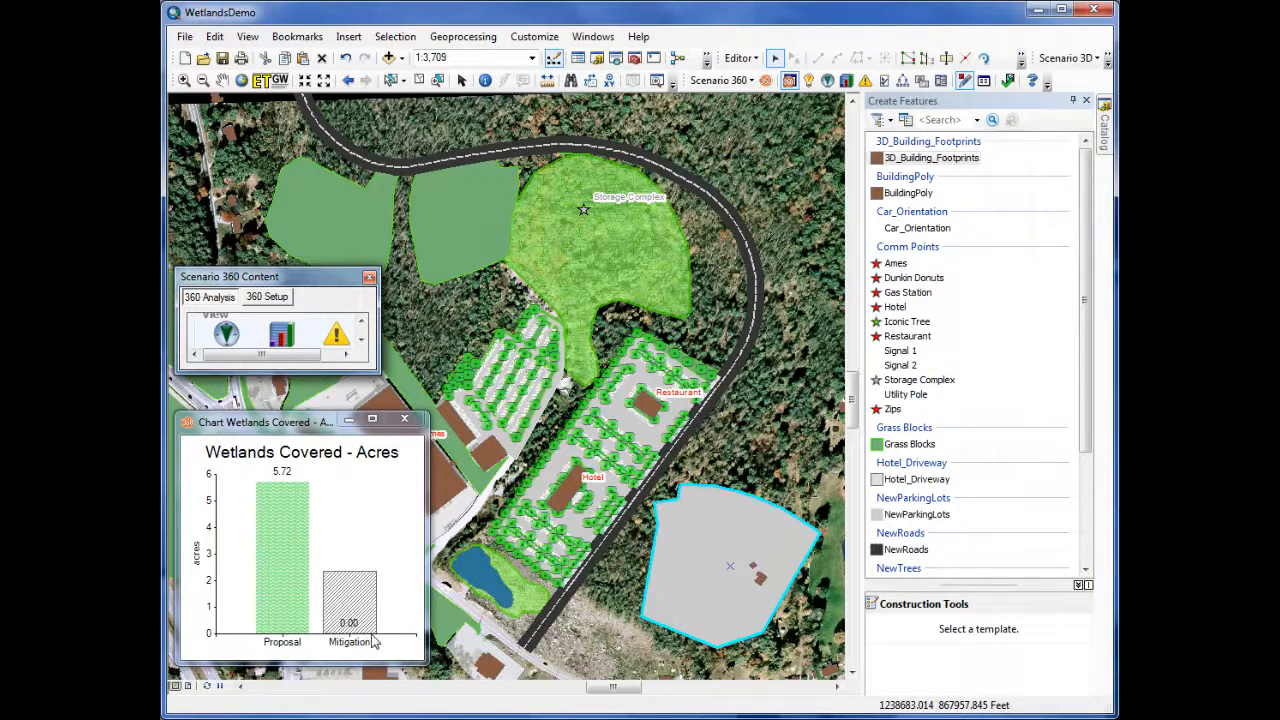
- Launch the Scenario 3D Viewer and examine the relocated storage complex in the Mitigation scene
left_click(1067, 57)
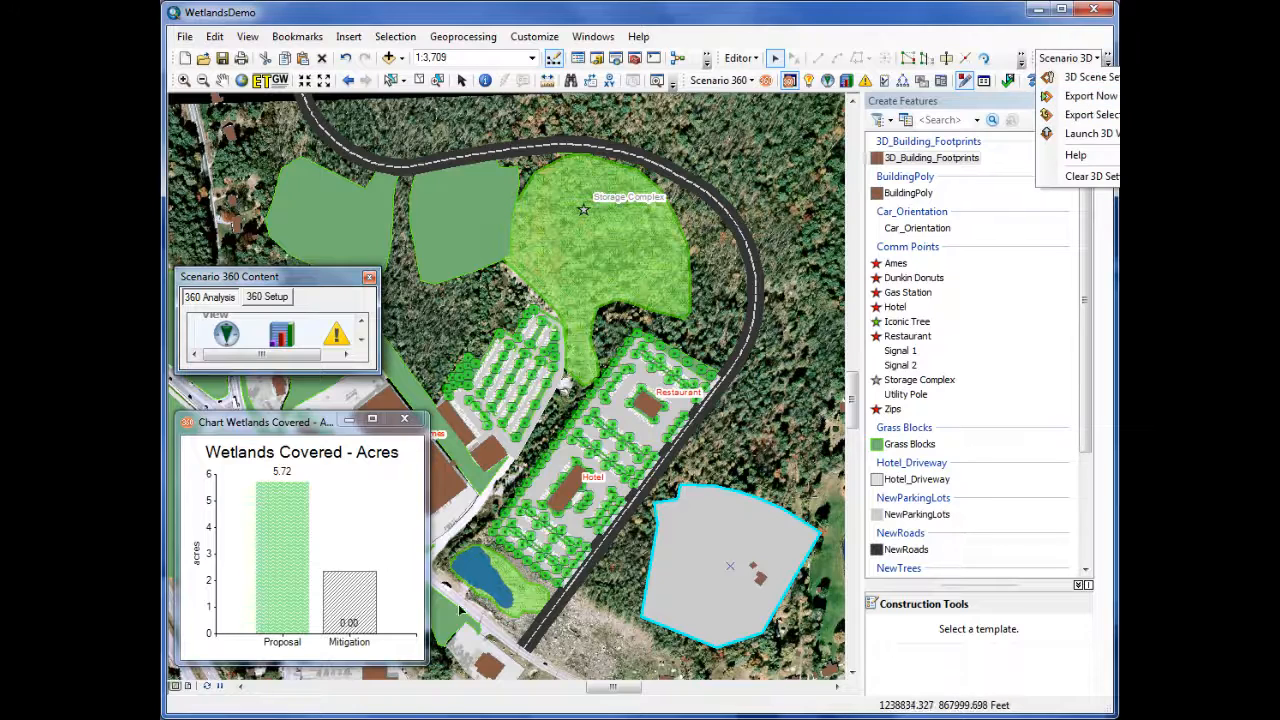
left_click(1088, 133)
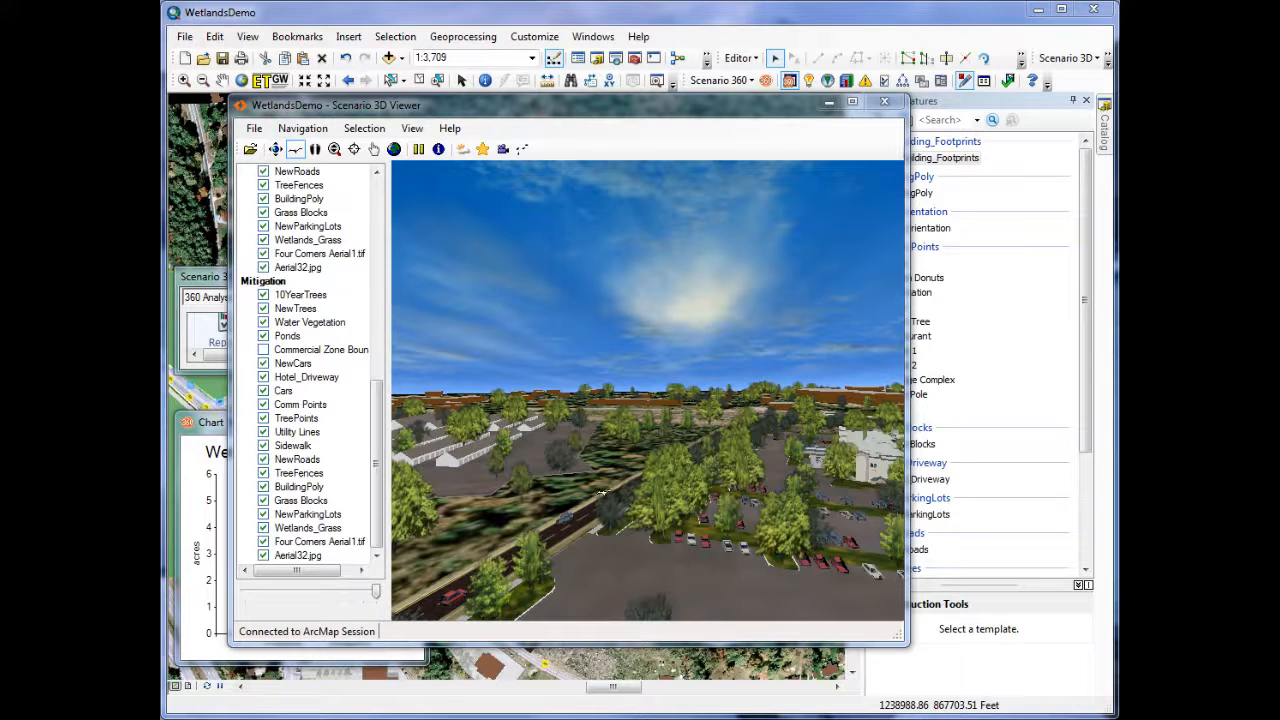
left_click_drag(601, 480, 486, 497)
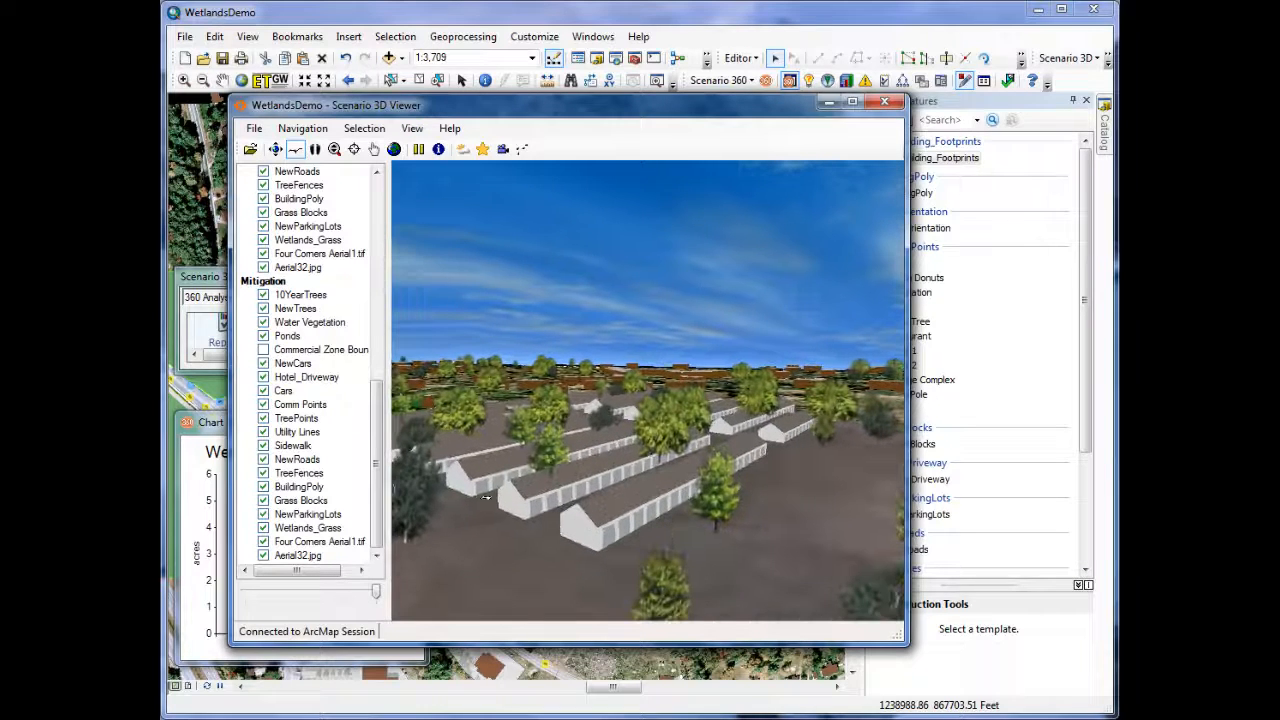
right_click(758, 501)
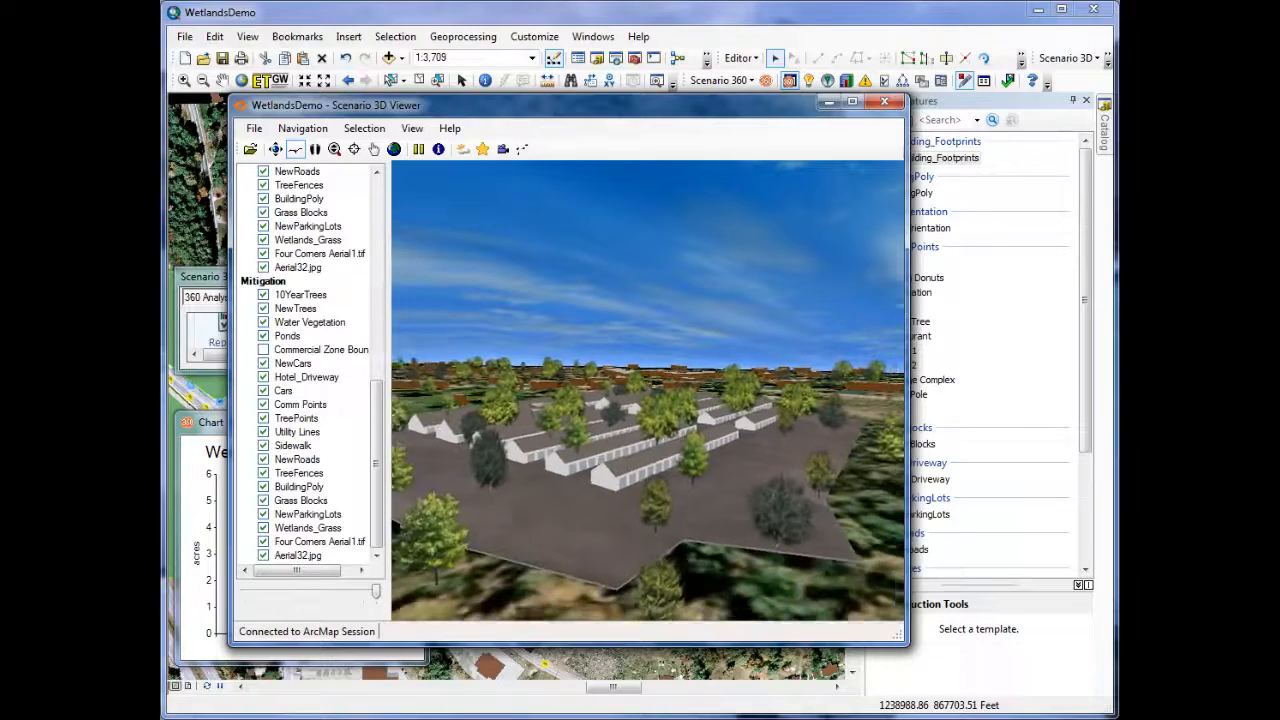